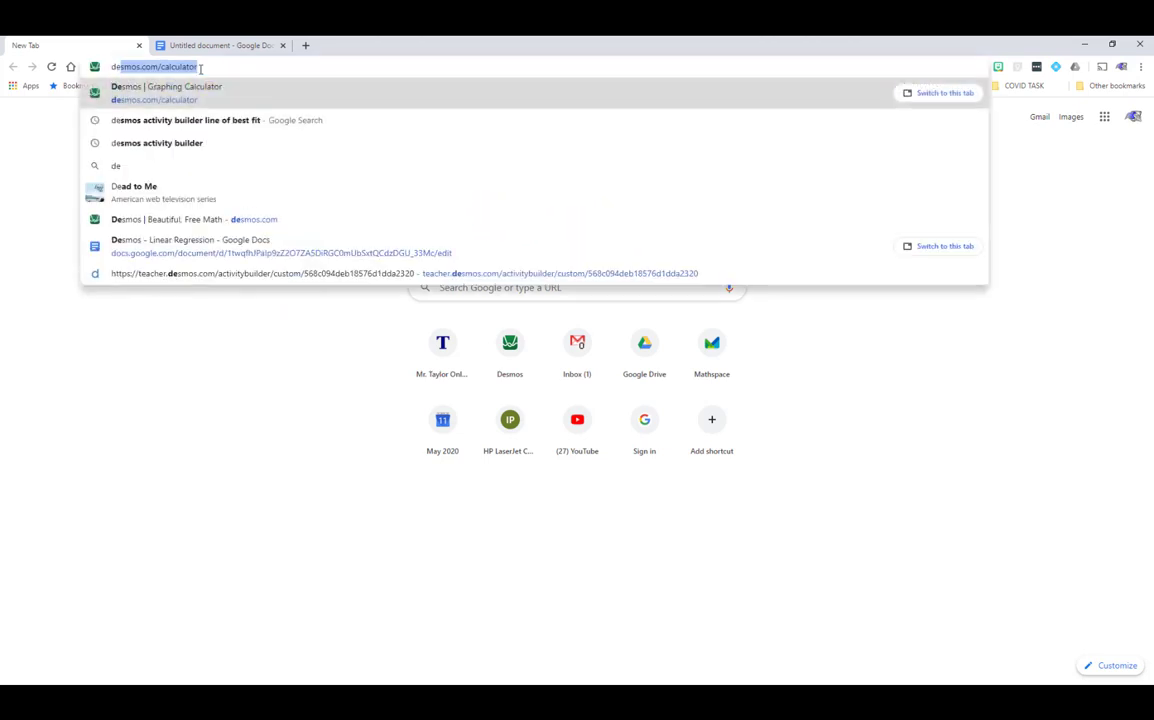
# - Load desmos.com/calculator in the Chrome tab
pyautogui.write('mos.com/calculator')
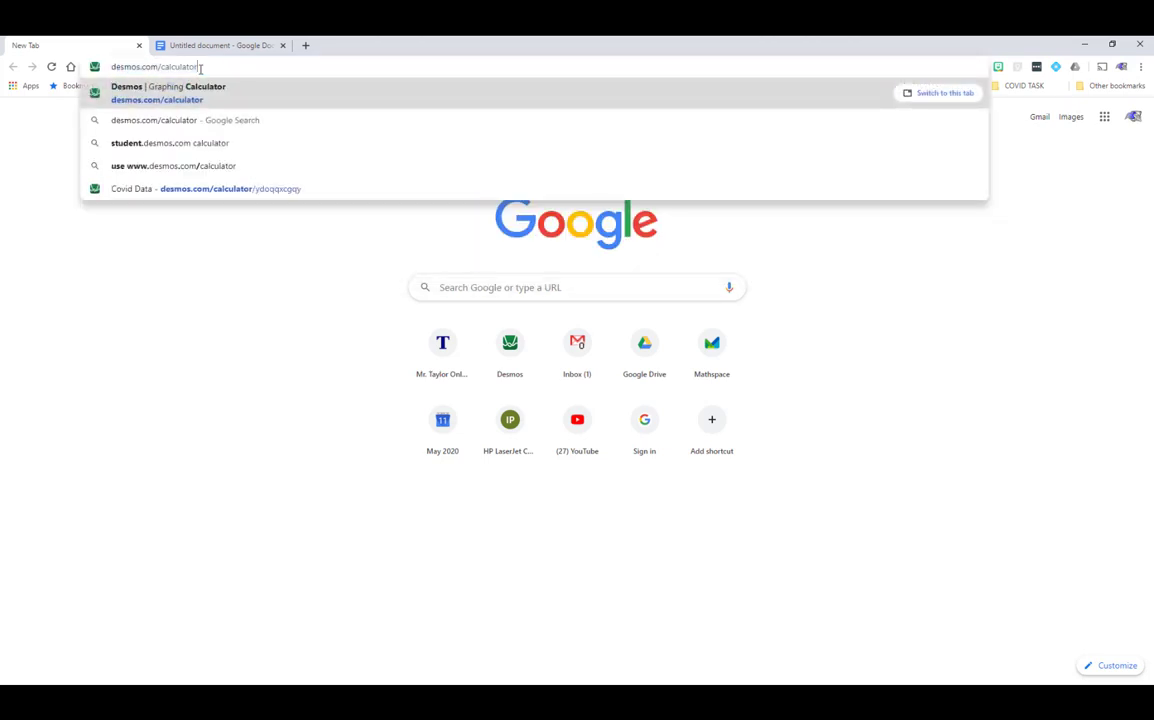
pyautogui.press('Return')
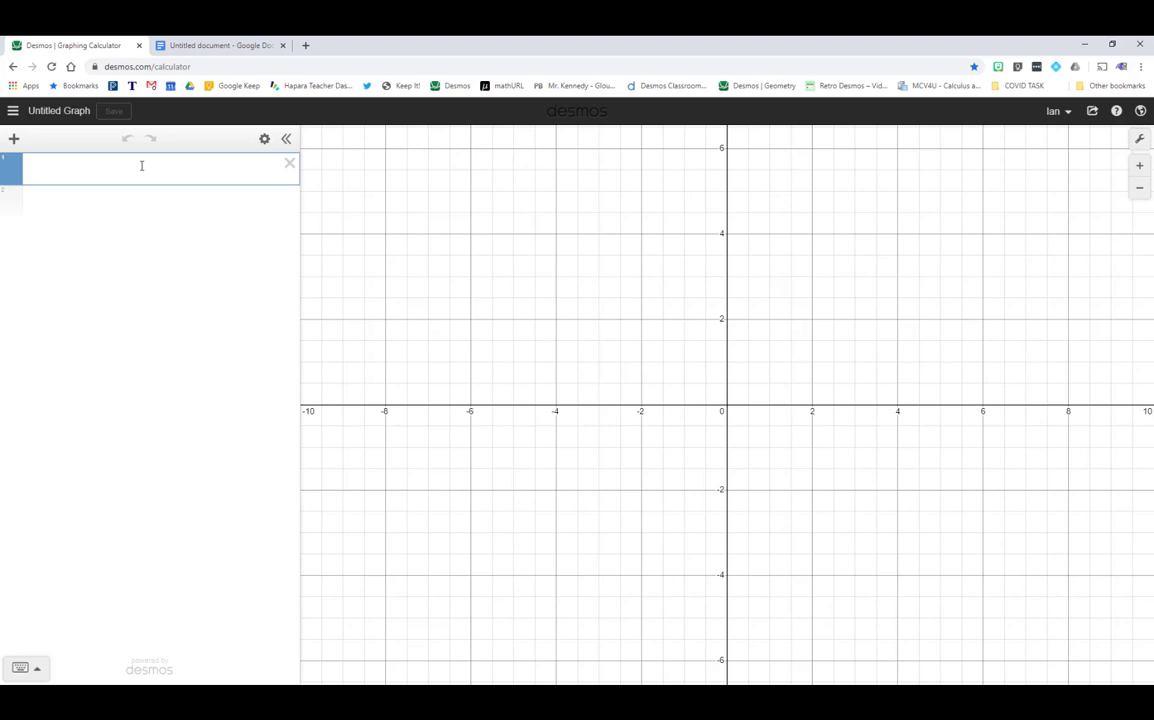
# - Enter y = 2x - 4 and pin its intercept labels (2, 0) and (0, −4)
pyautogui.write('y = ')
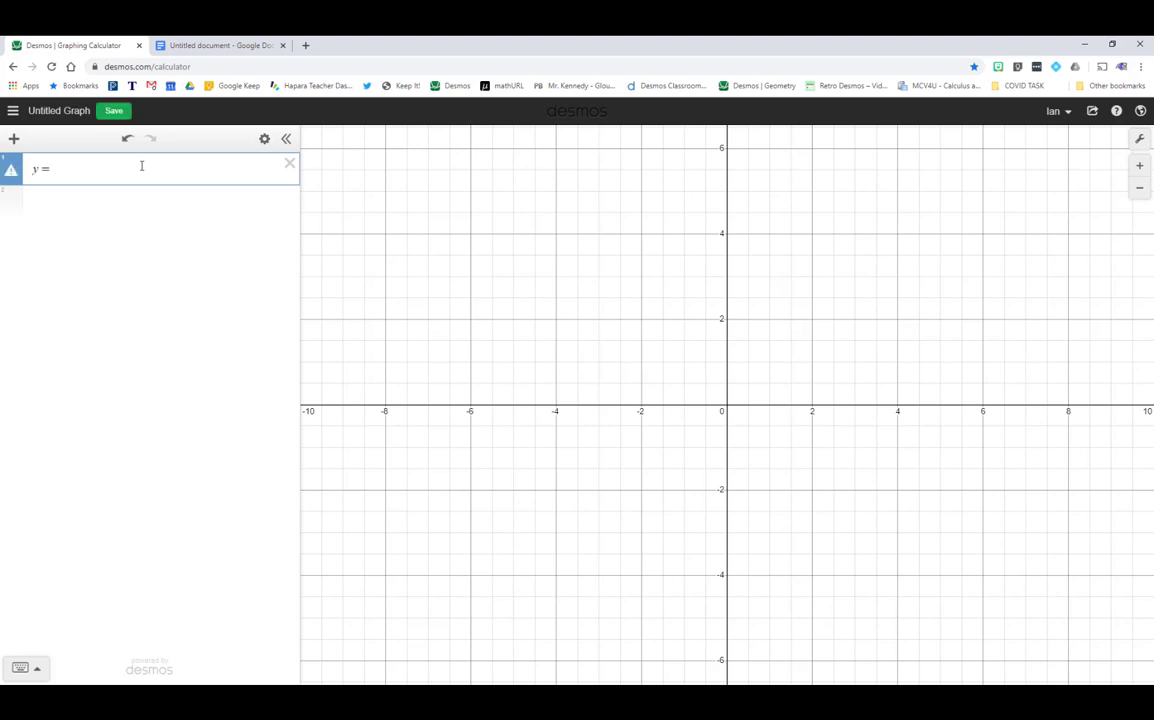
pyautogui.write('2x - ')
pyautogui.write('4')
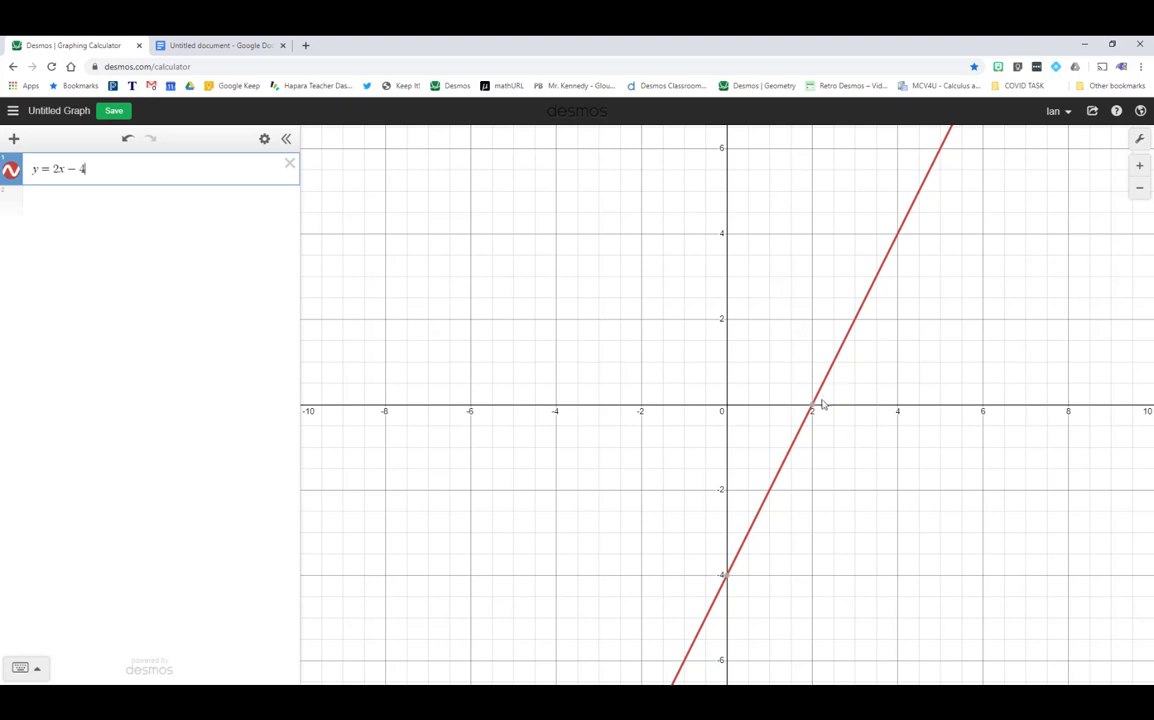
pyautogui.moveTo(815, 411)
pyautogui.click(813, 410)
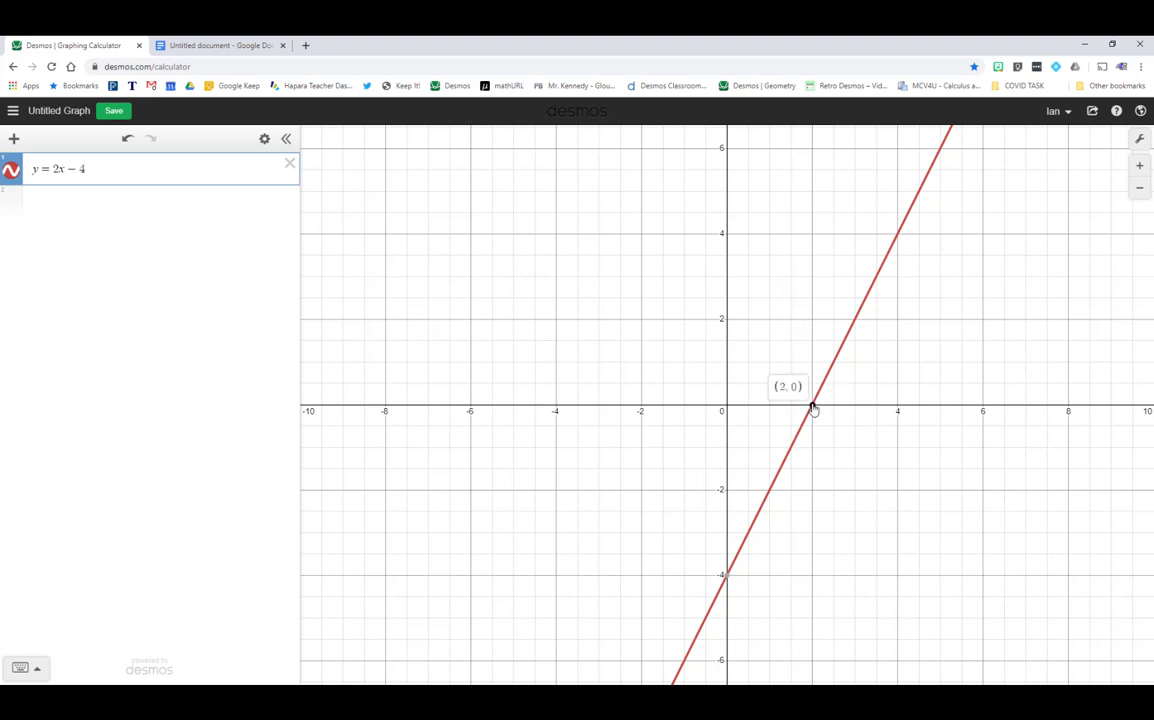
pyautogui.click(726, 578)
# - Add a second line y = −x + 3 below the first
pyautogui.click(88, 214)
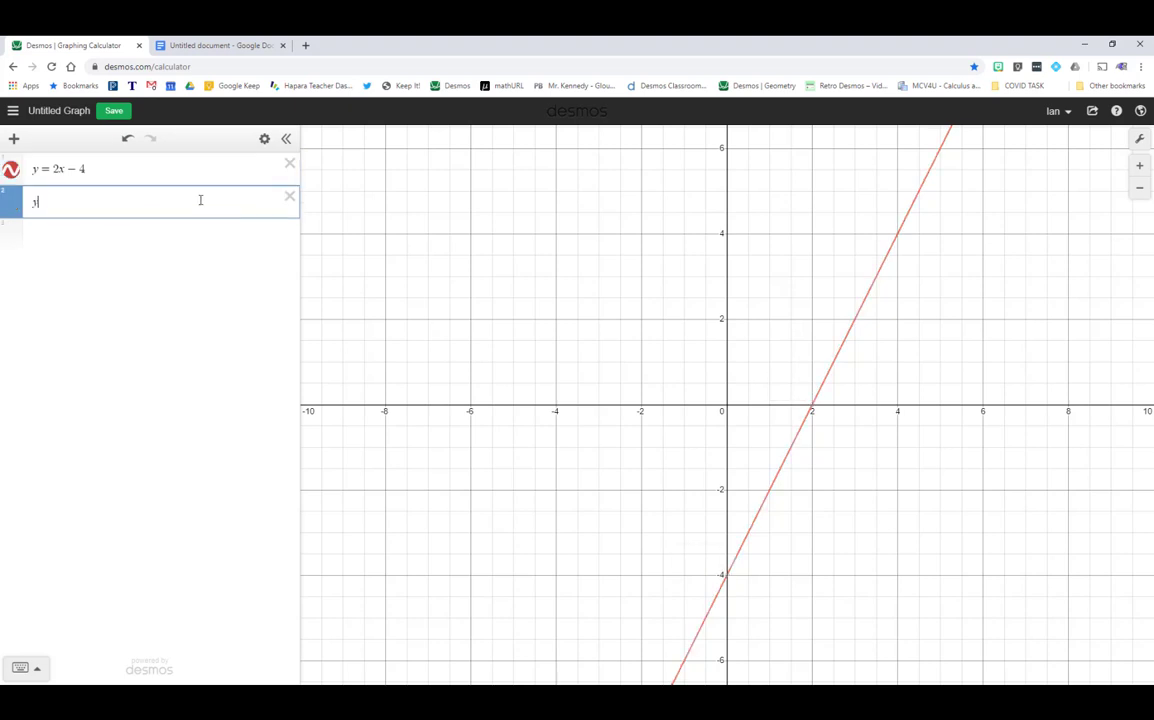
pyautogui.write('-x')
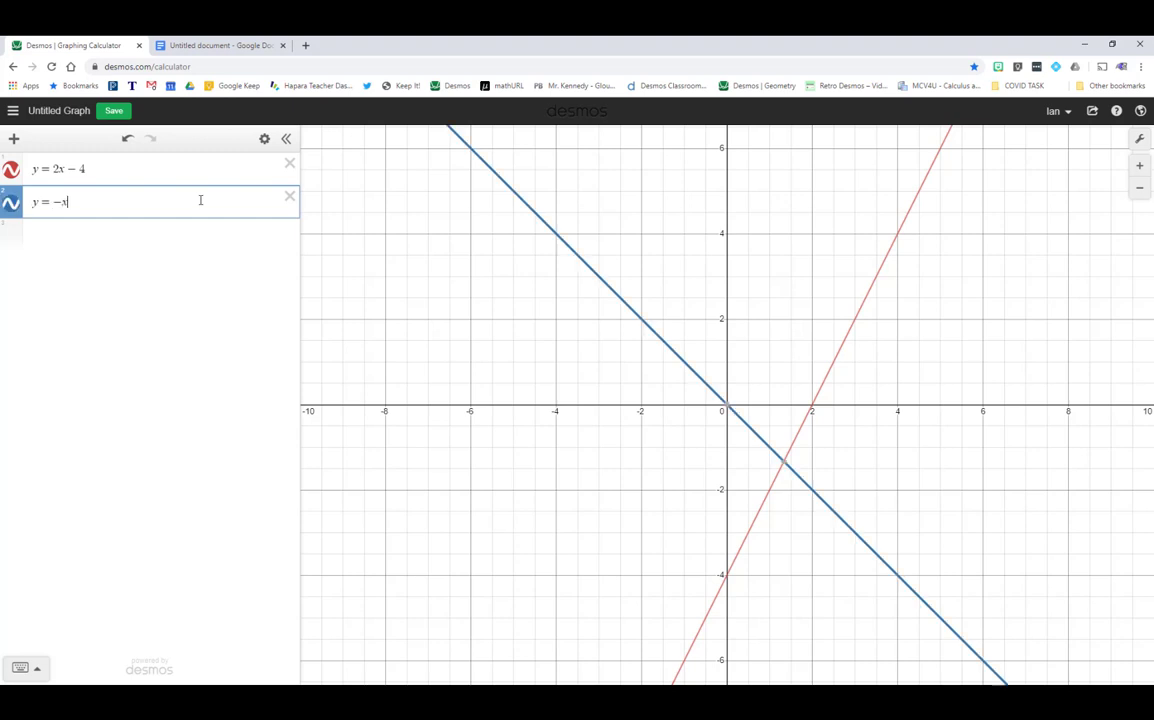
pyautogui.write('+2')
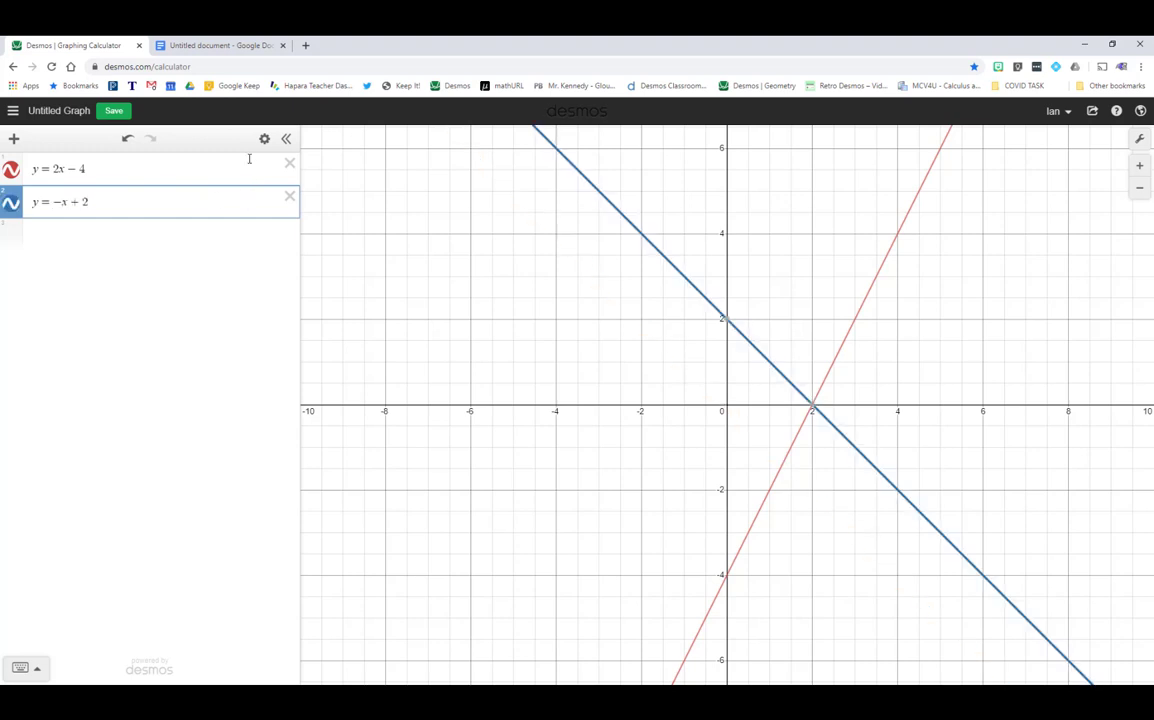
pyautogui.press('BackSpace')
pyautogui.write('3')
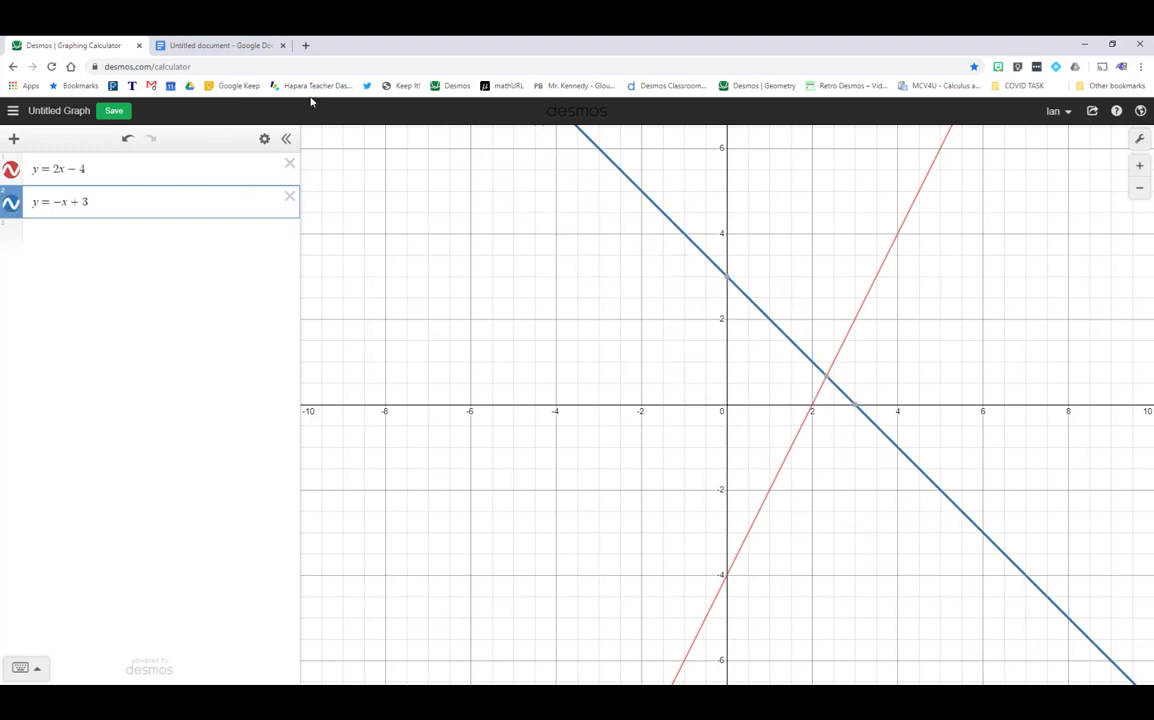
# - Pin its y-intercept (0, 3), inspect the intersection, then delete the second line
pyautogui.click(728, 280)
pyautogui.moveTo(860, 416)
pyautogui.moveTo(822, 381)
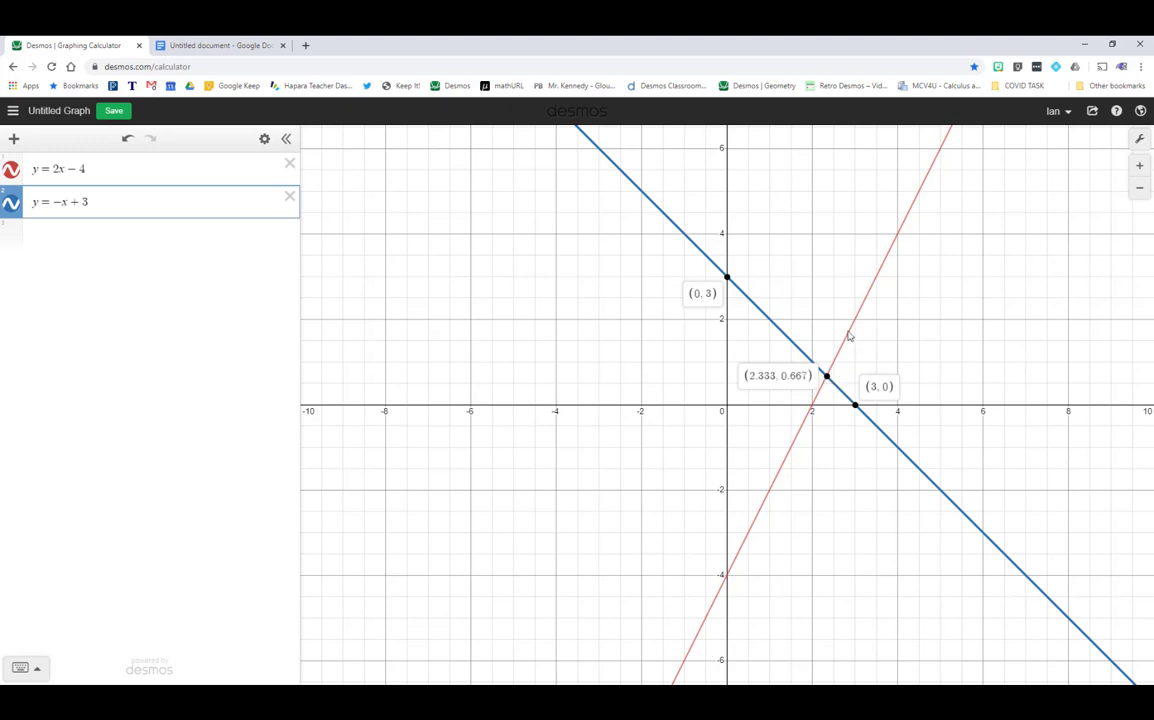
pyautogui.click(289, 197)
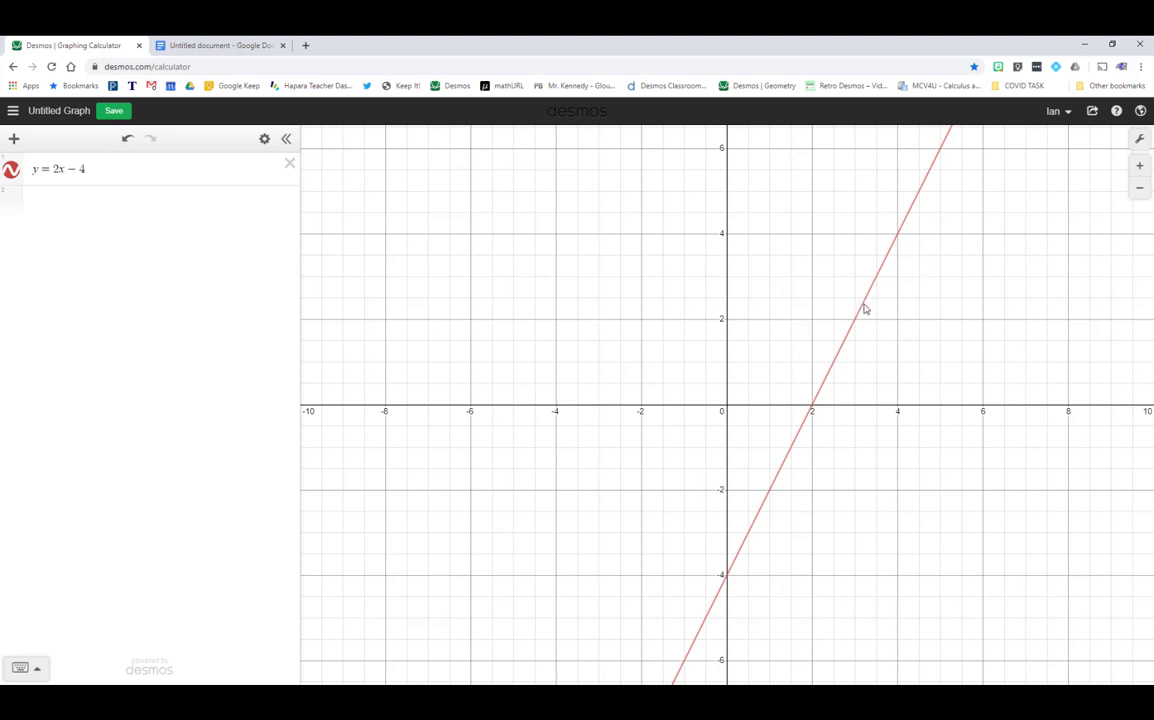
pyautogui.moveTo(866, 310)
pyautogui.mouseDown()
pyautogui.moveTo(827, 363)
pyautogui.moveTo(838, 322)
pyautogui.moveTo(904, 260)
pyautogui.moveTo(903, 276)
pyautogui.moveTo(914, 247)
pyautogui.mouseUp()
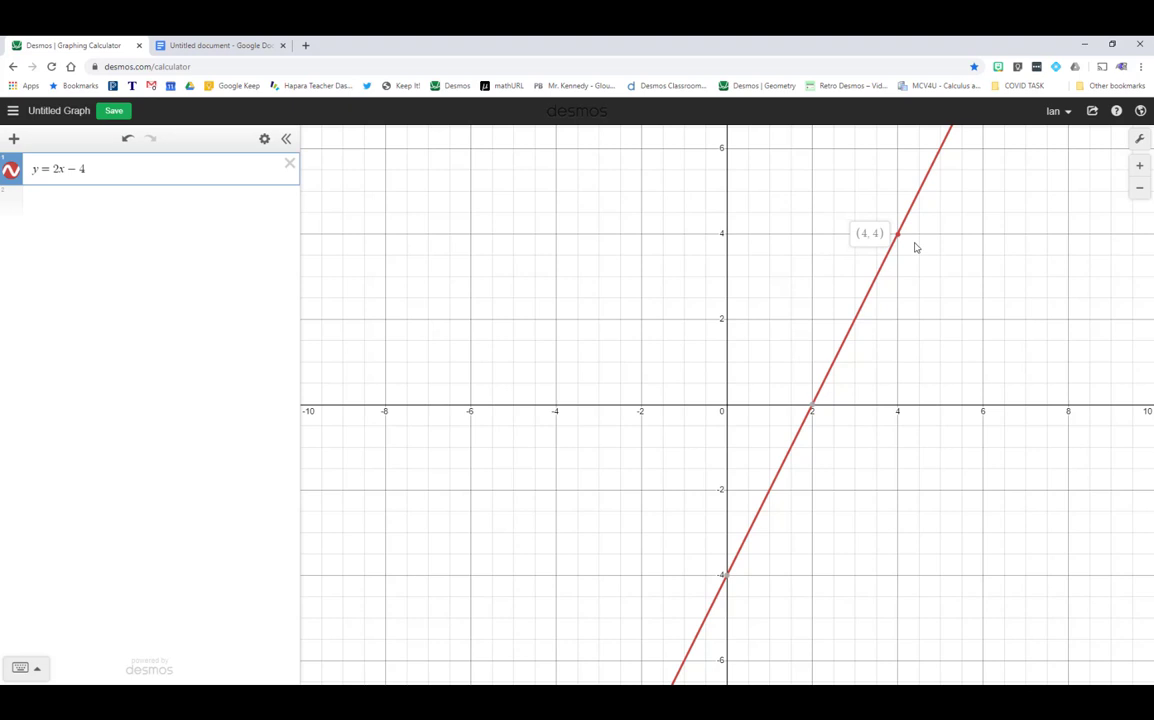
pyautogui.moveTo(914, 247)
pyautogui.mouseDown()
pyautogui.moveTo(842, 358)
pyautogui.moveTo(798, 509)
pyautogui.mouseUp()
pyautogui.moveTo(798, 509)
pyautogui.mouseDown()
pyautogui.moveTo(866, 430)
pyautogui.moveTo(950, 222)
pyautogui.moveTo(942, 241)
pyautogui.mouseUp()
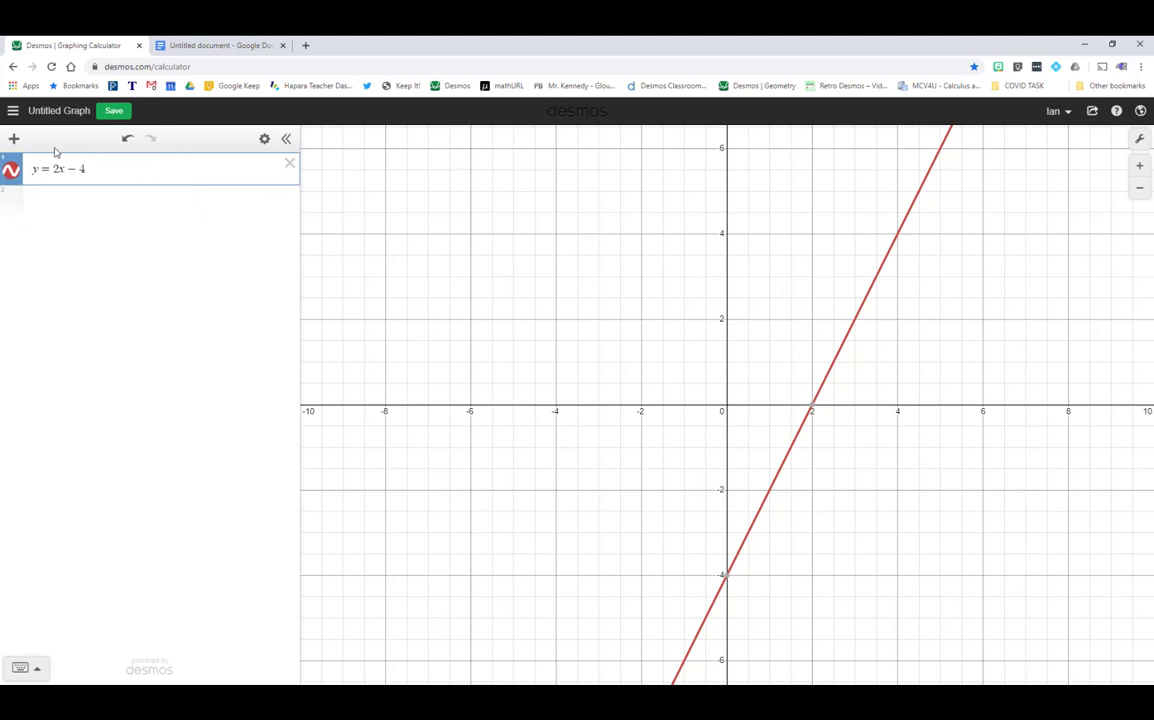
# - Try purple and other colours plus dashed and dotted styles, then restore red solid
pyautogui.click(264, 140)
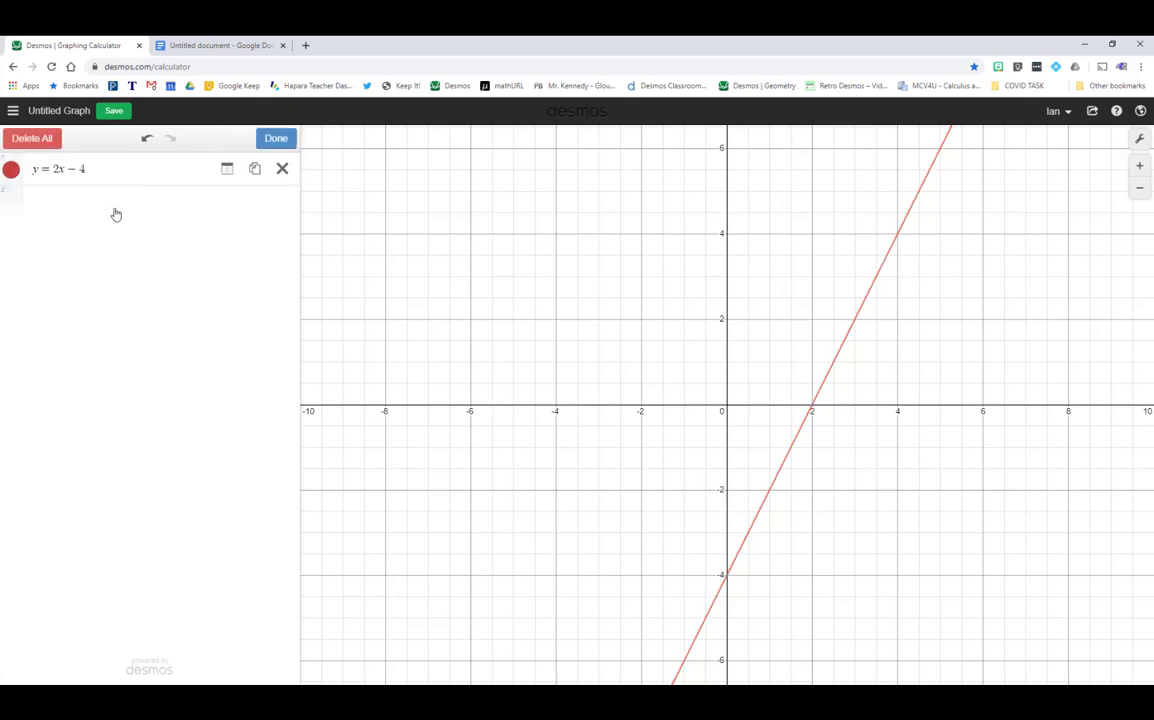
pyautogui.click(12, 171)
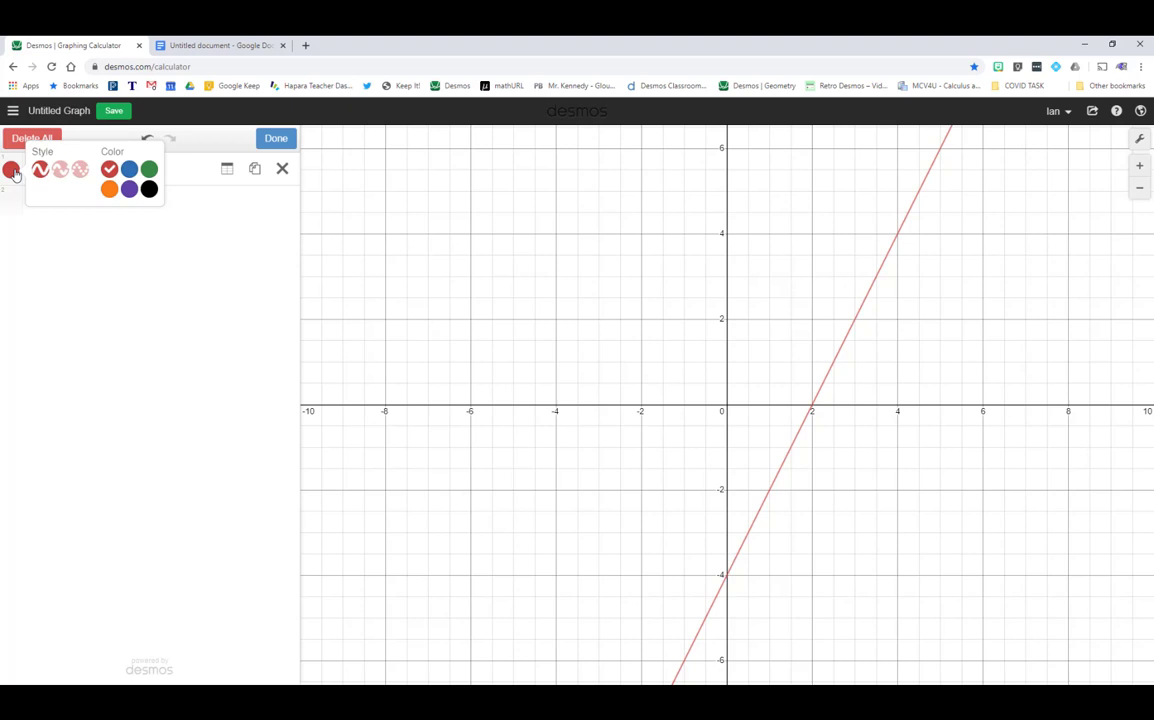
pyautogui.click(149, 169)
pyautogui.click(149, 189)
pyautogui.click(129, 189)
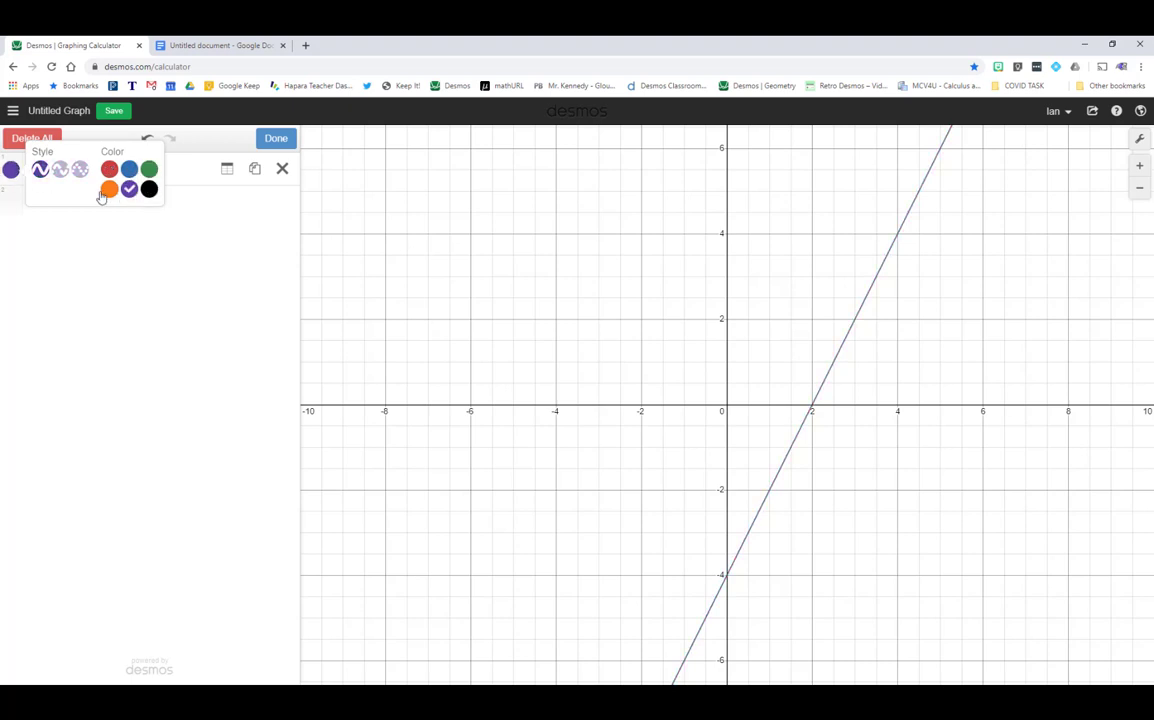
pyautogui.click(109, 169)
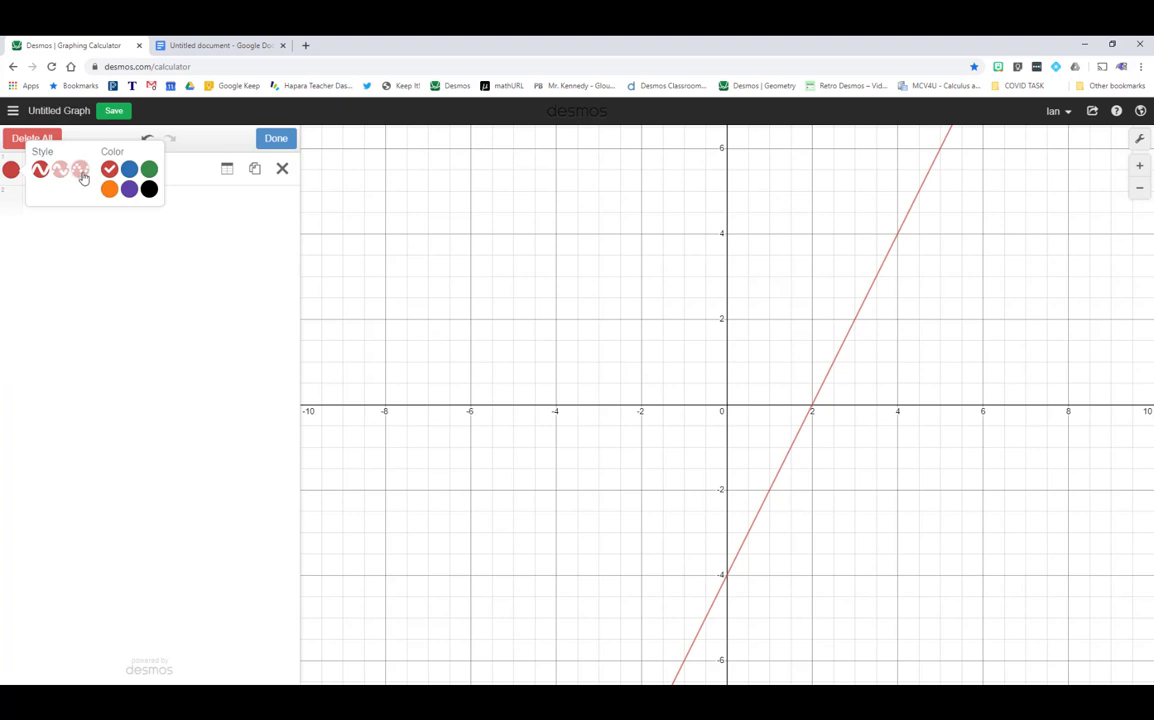
pyautogui.click(59, 170)
pyautogui.click(80, 170)
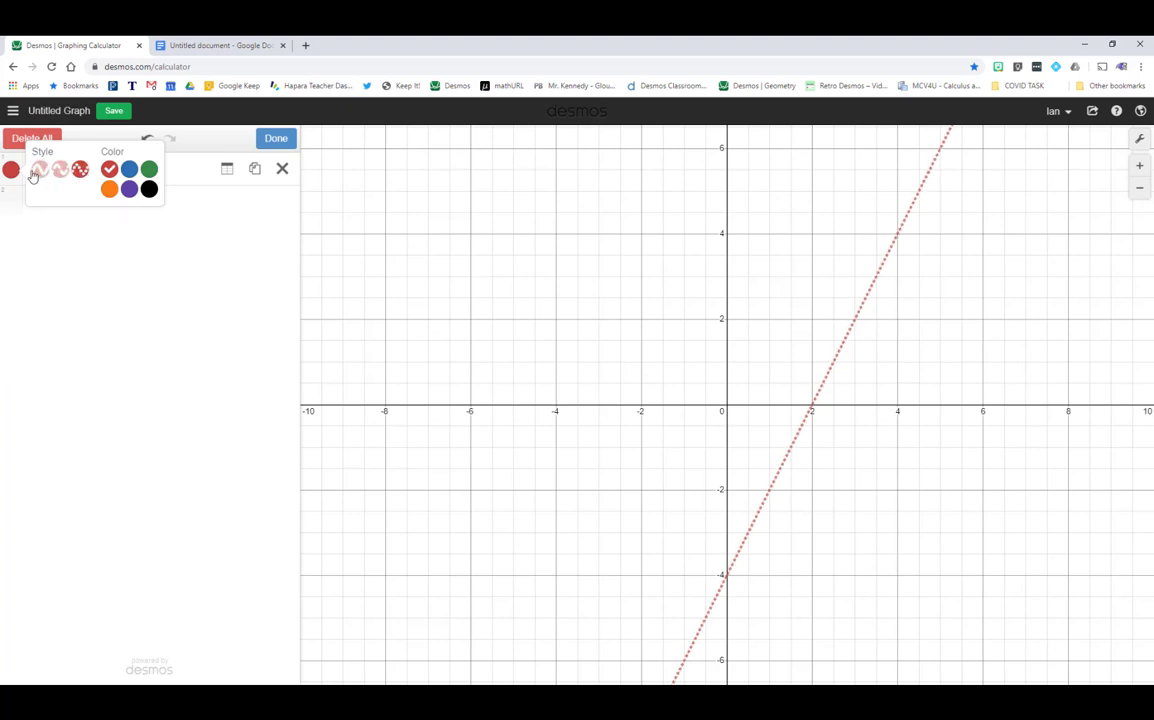
pyautogui.click(40, 171)
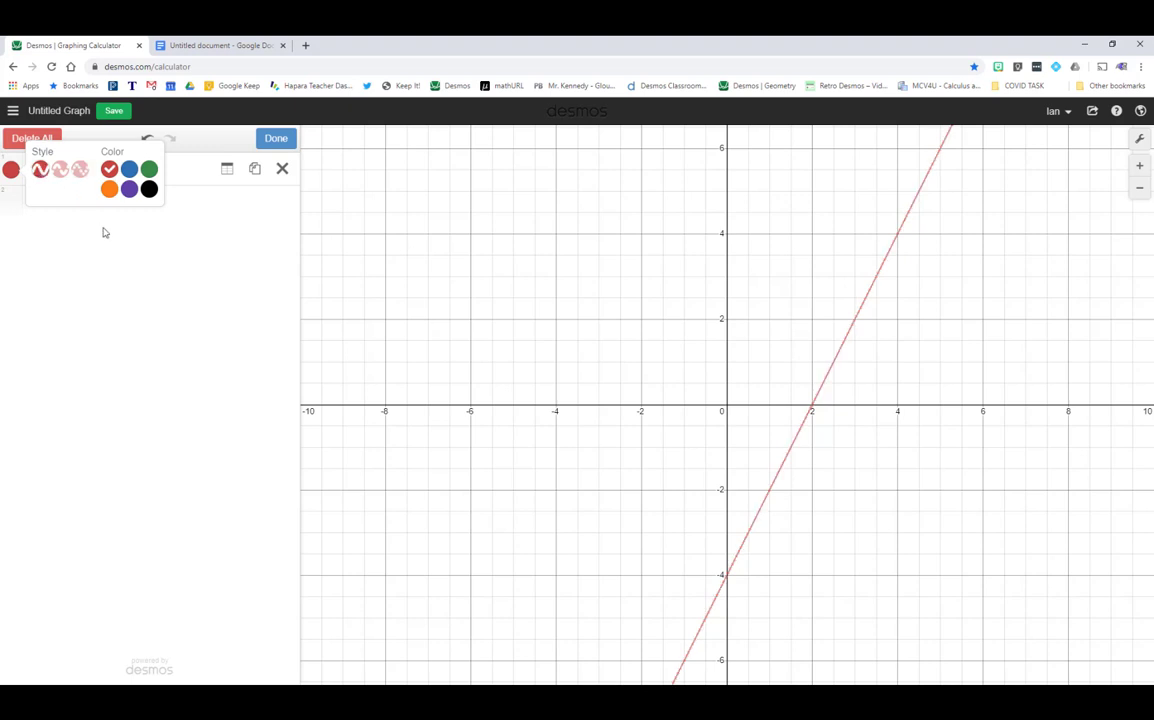
# - Close the style options, finish editing, then put the expression list back into edit mode
pyautogui.click(198, 208)
pyautogui.click(198, 208)
pyautogui.click(134, 164)
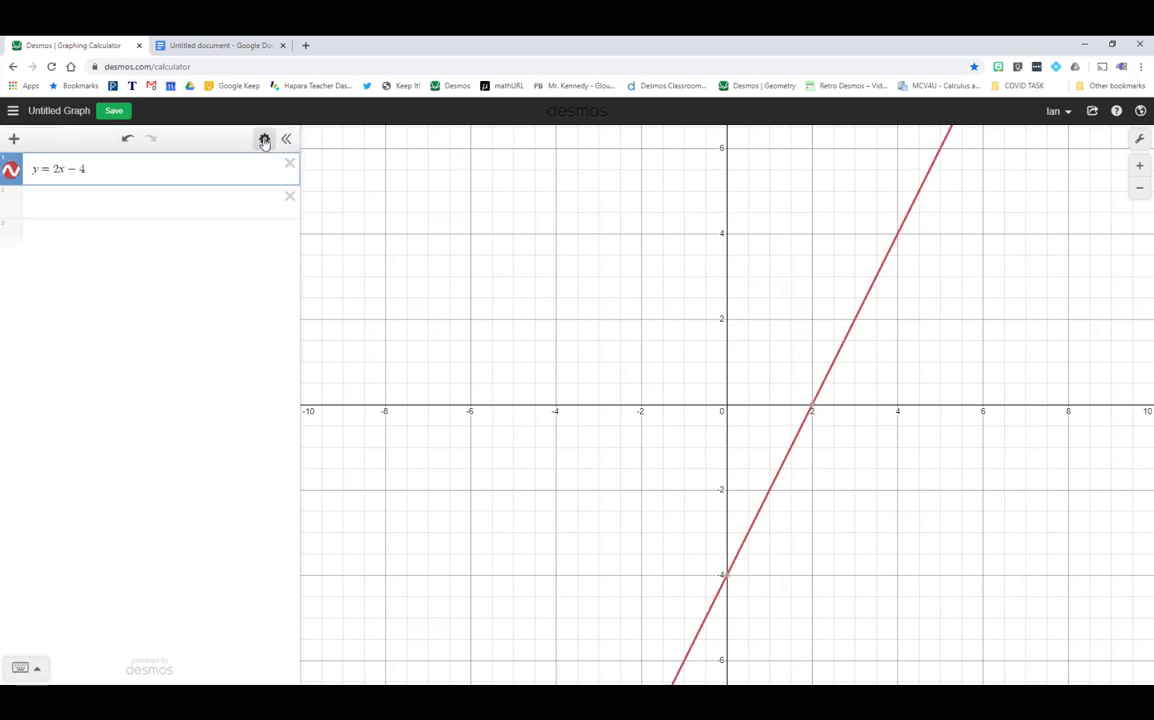
pyautogui.click(262, 139)
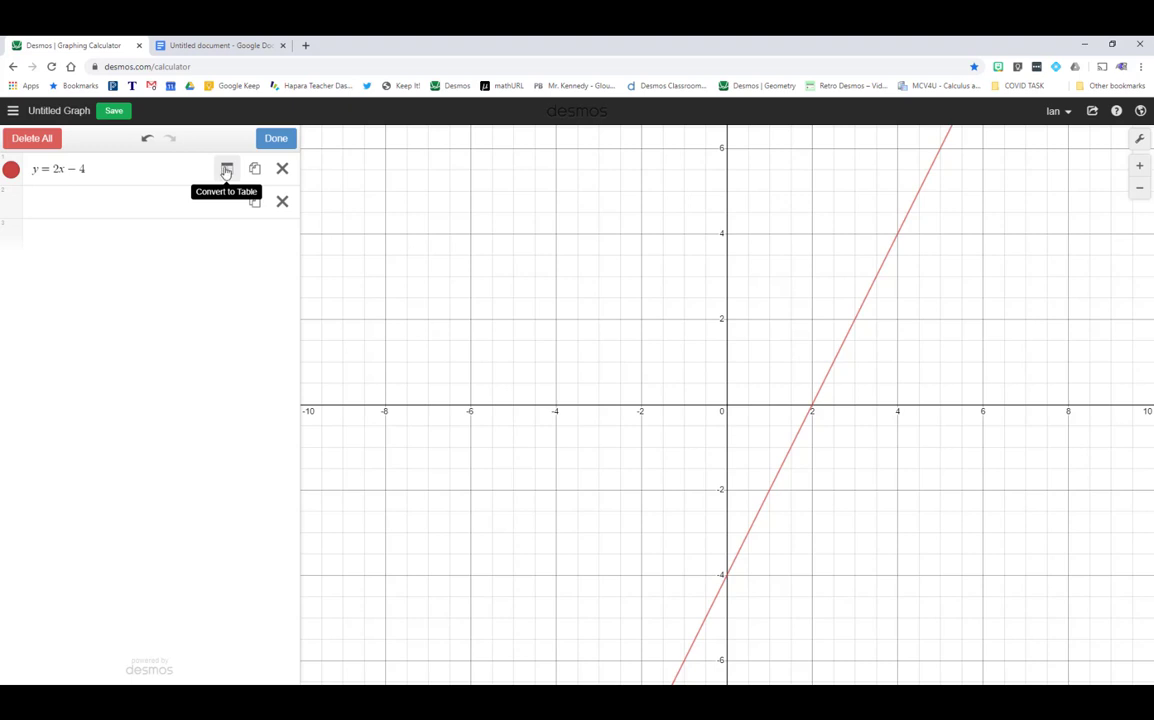
# - Convert y = 2x − 4 into a table for x −2 to 2 and pan to its points
pyautogui.click(226, 170)
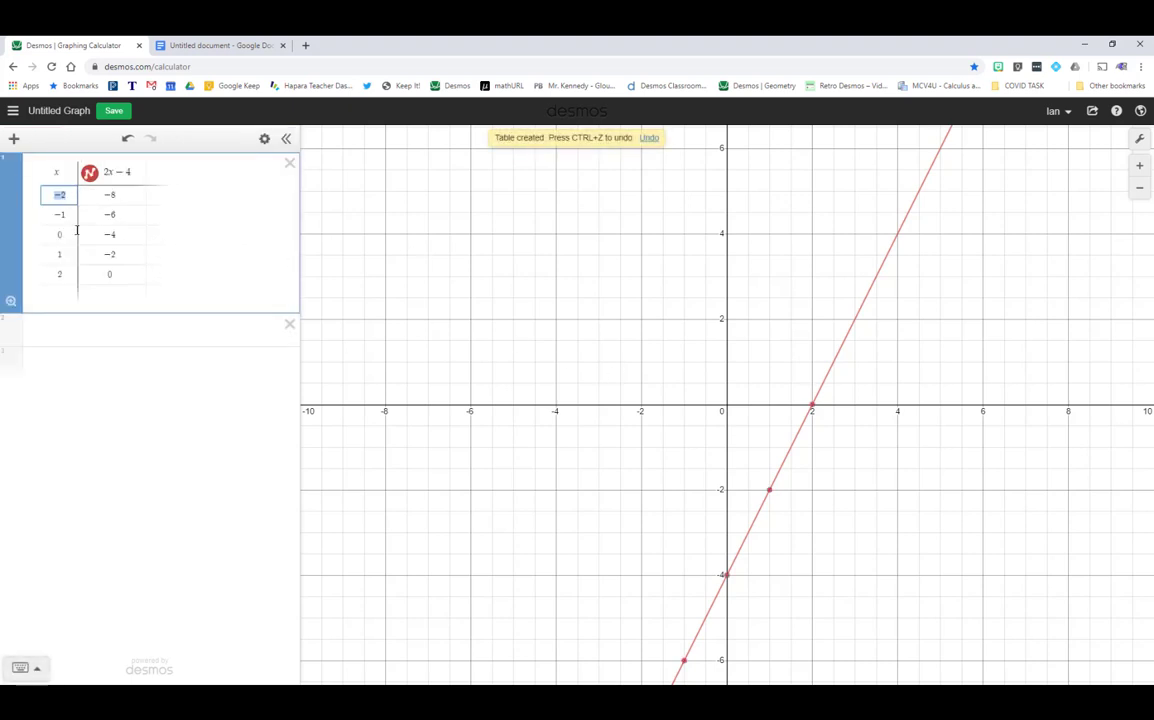
pyautogui.moveTo(734, 466); pyautogui.dragTo(815, 433)
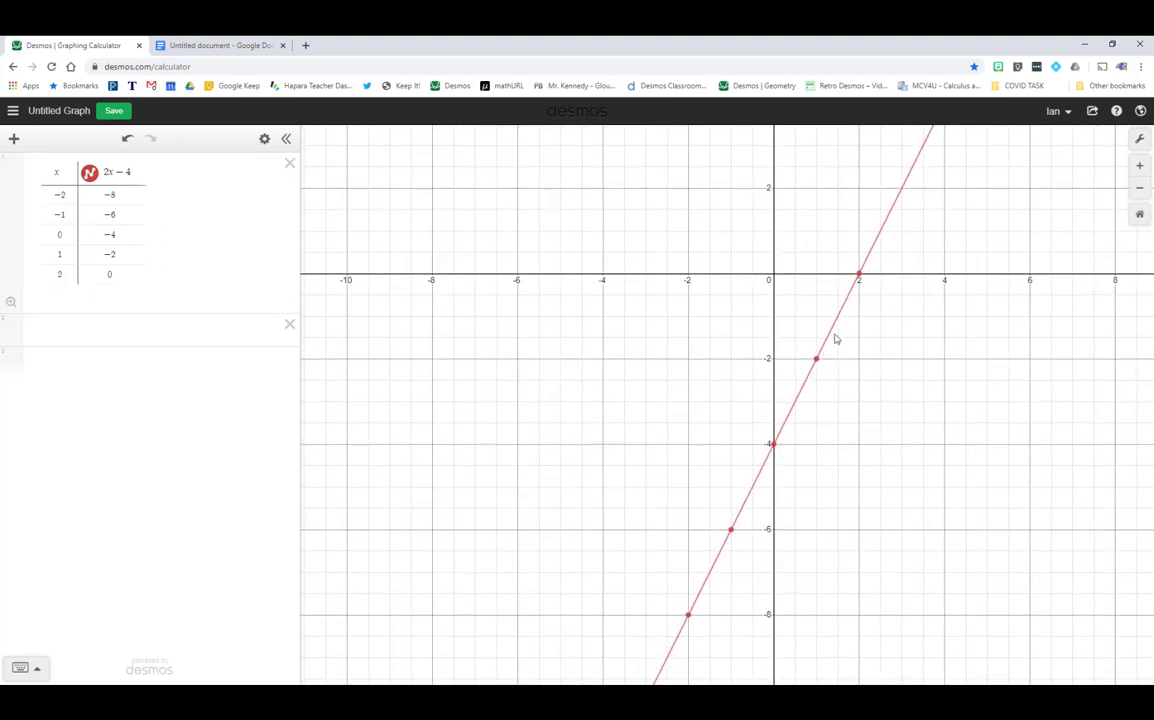
pyautogui.moveTo(864, 278)
# - Delete the table and re-enter y = 2x - 4 as a plain expression
pyautogui.click(289, 166)
pyautogui.click(85, 180)
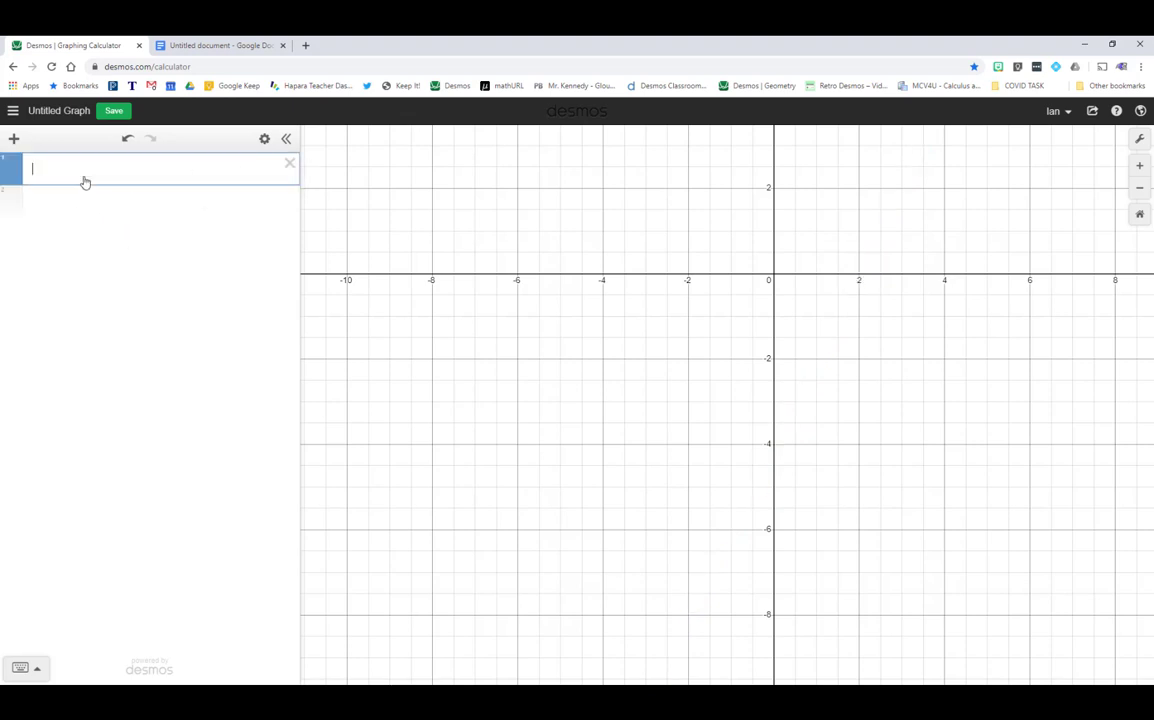
pyautogui.write('y=2x-4')
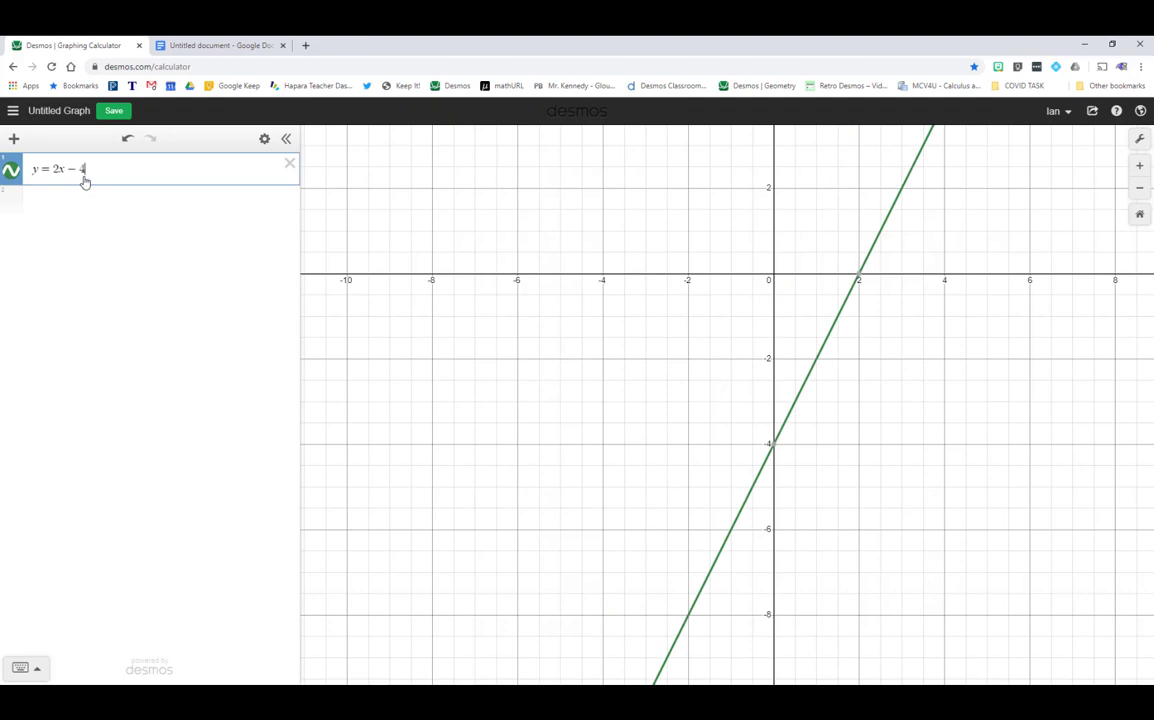
pyautogui.click(595, 228)
# - Pan and zoom the view to span about −20 to 20 on x, origin near centre
pyautogui.moveTo(772, 208); pyautogui.dragTo(530, 341)
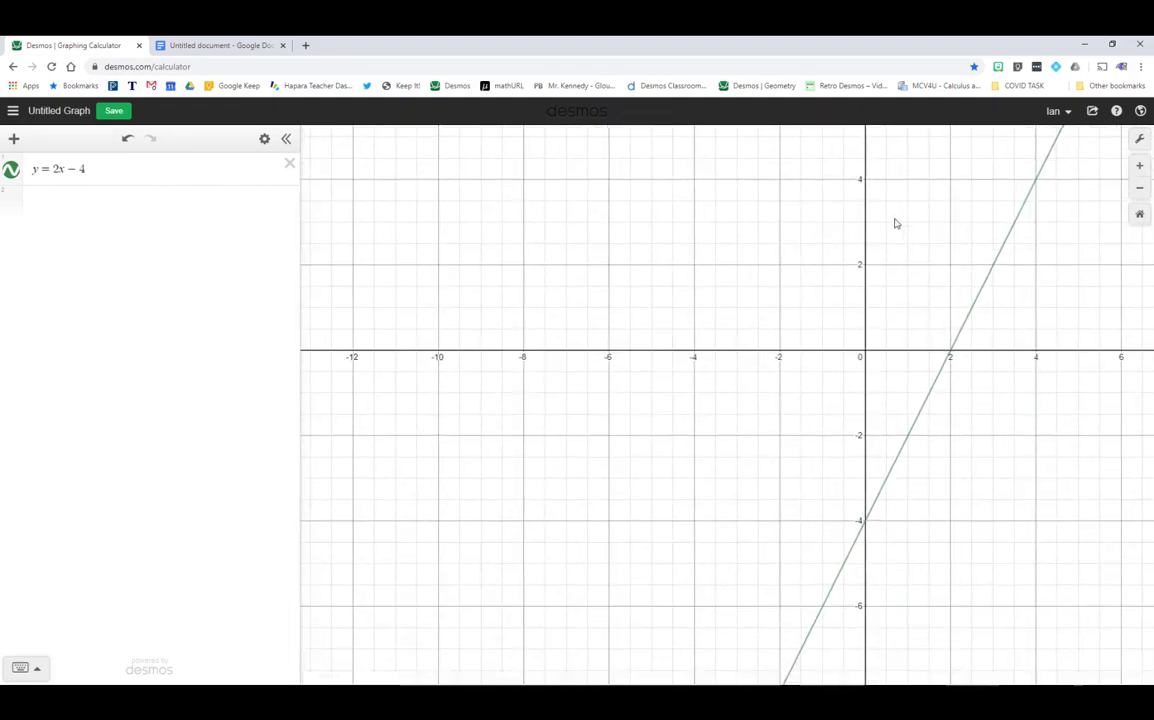
pyautogui.moveTo(451, 241); pyautogui.dragTo(746, 243)
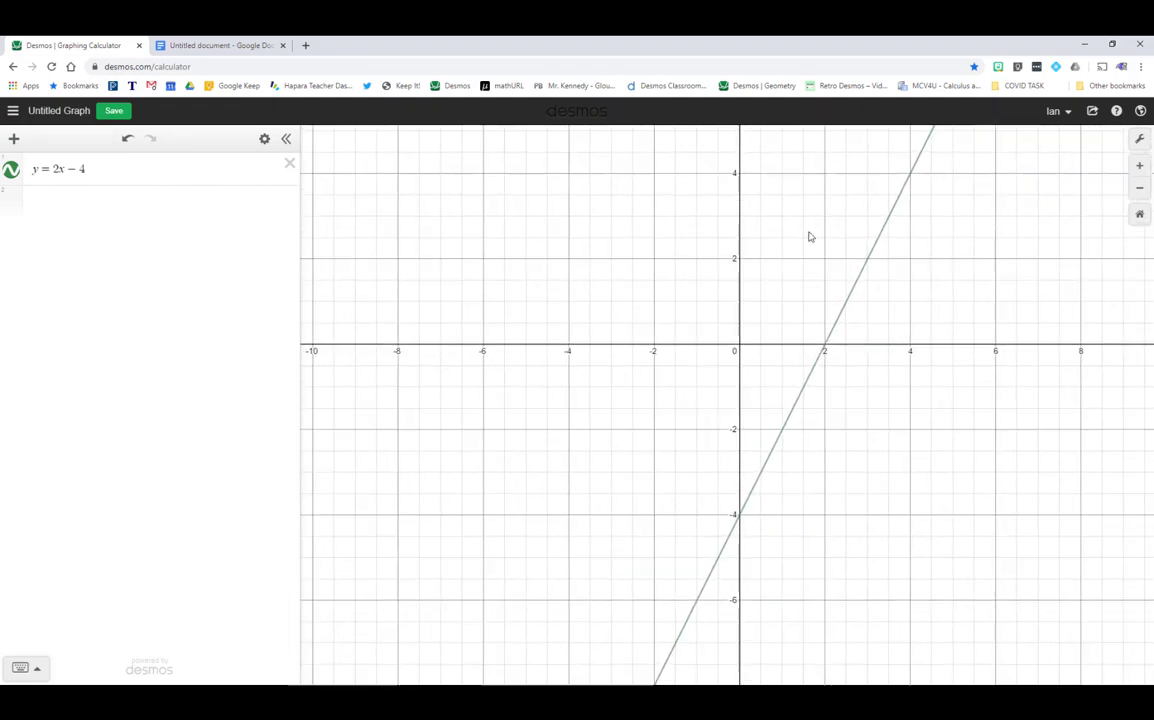
pyautogui.scroll(-10, 662, 314)
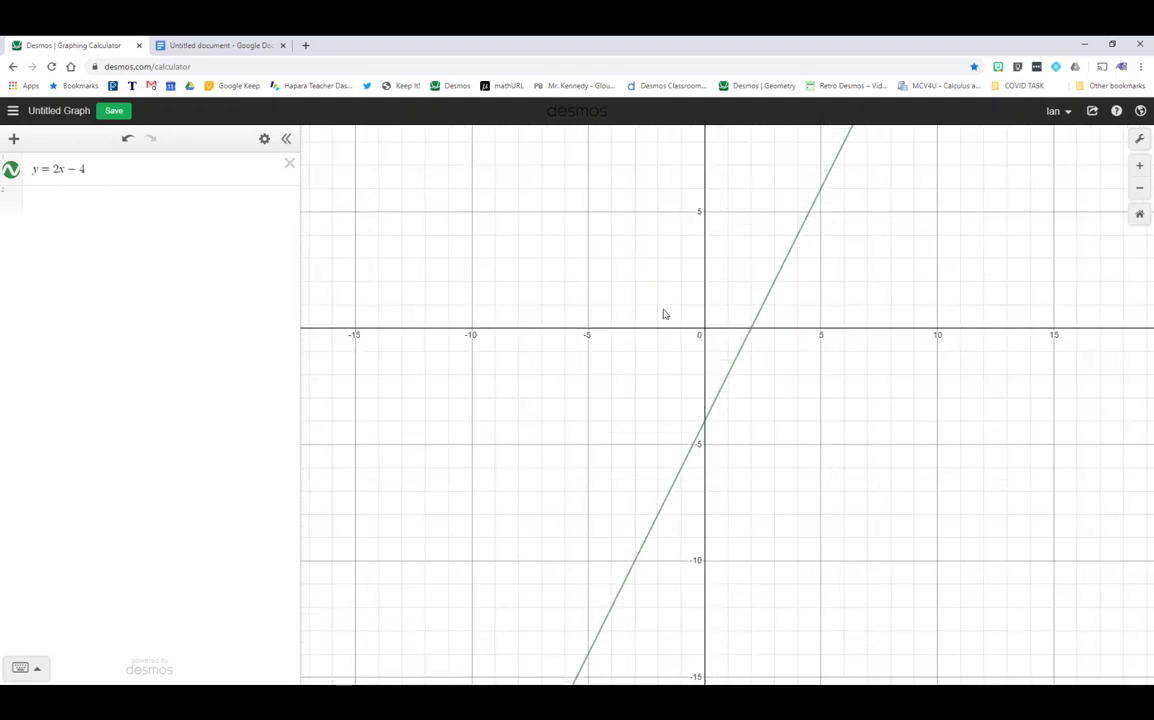
pyautogui.scroll(4, 793, 291)
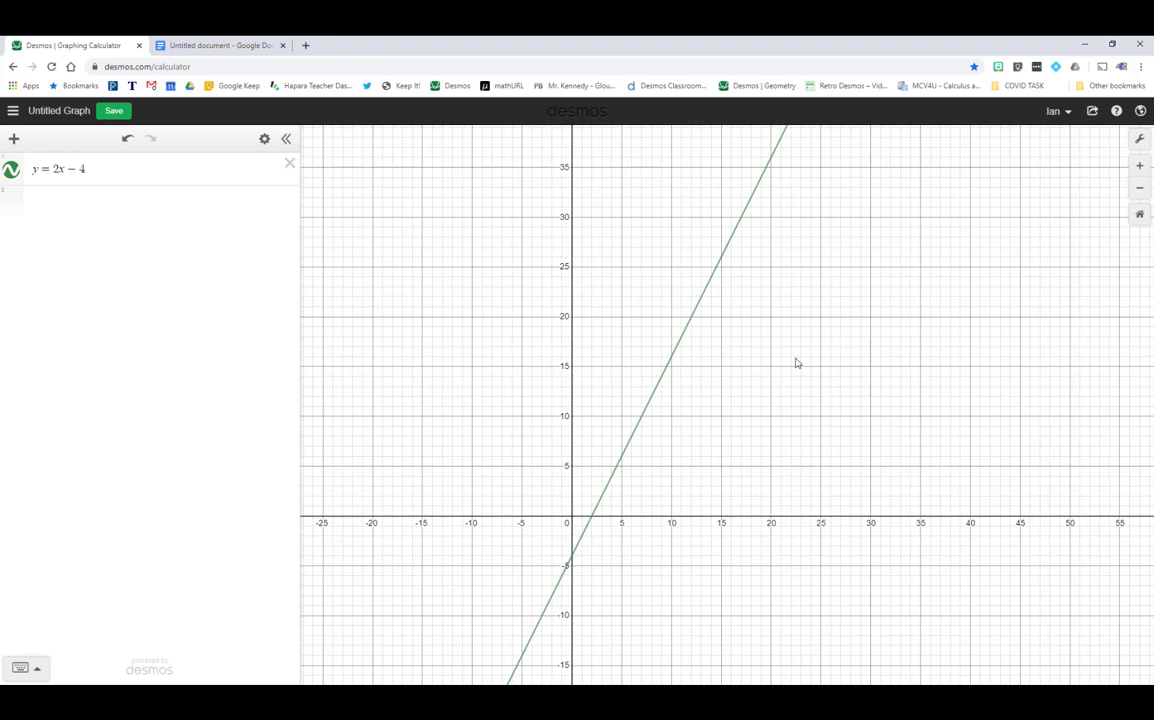
pyautogui.scroll(-5, 796, 363)
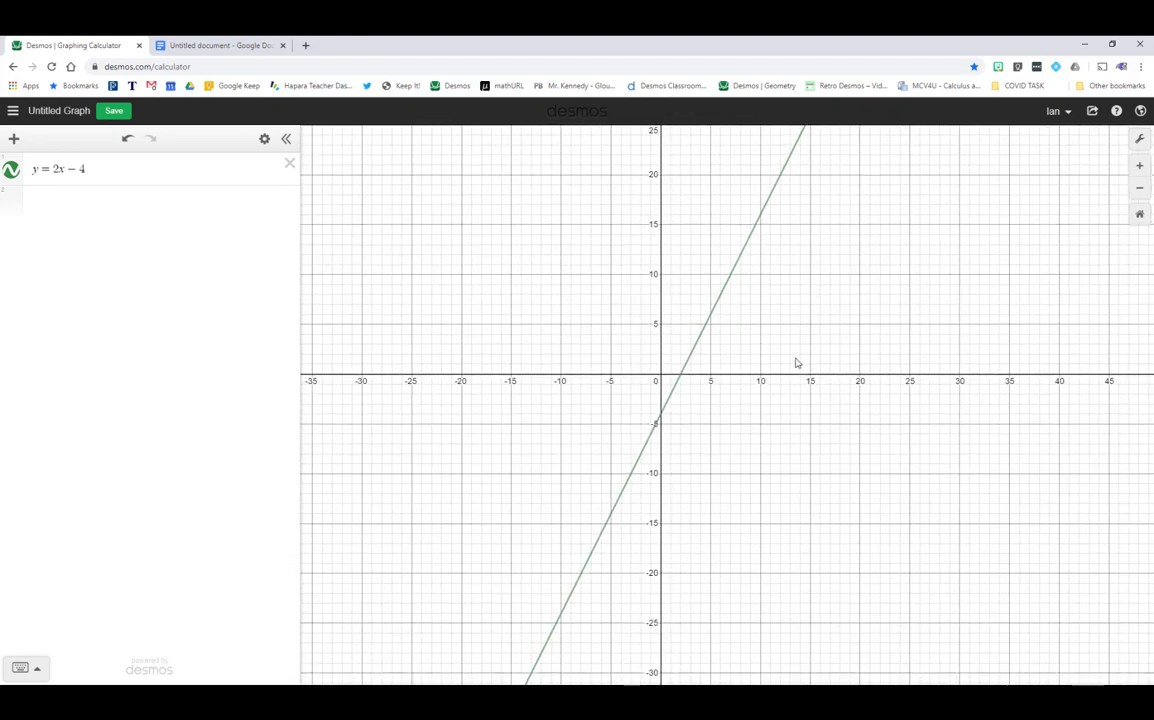
pyautogui.click(1140, 165)
pyautogui.click(1140, 188)
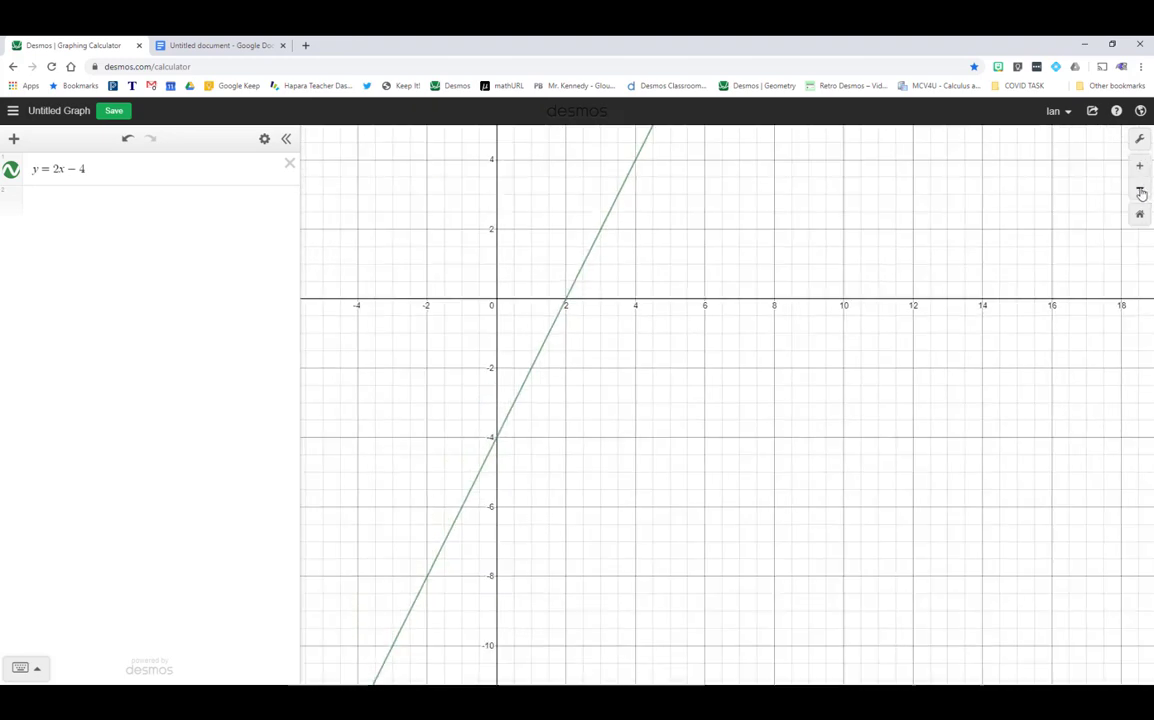
pyautogui.moveTo(540, 243); pyautogui.dragTo(654, 291)
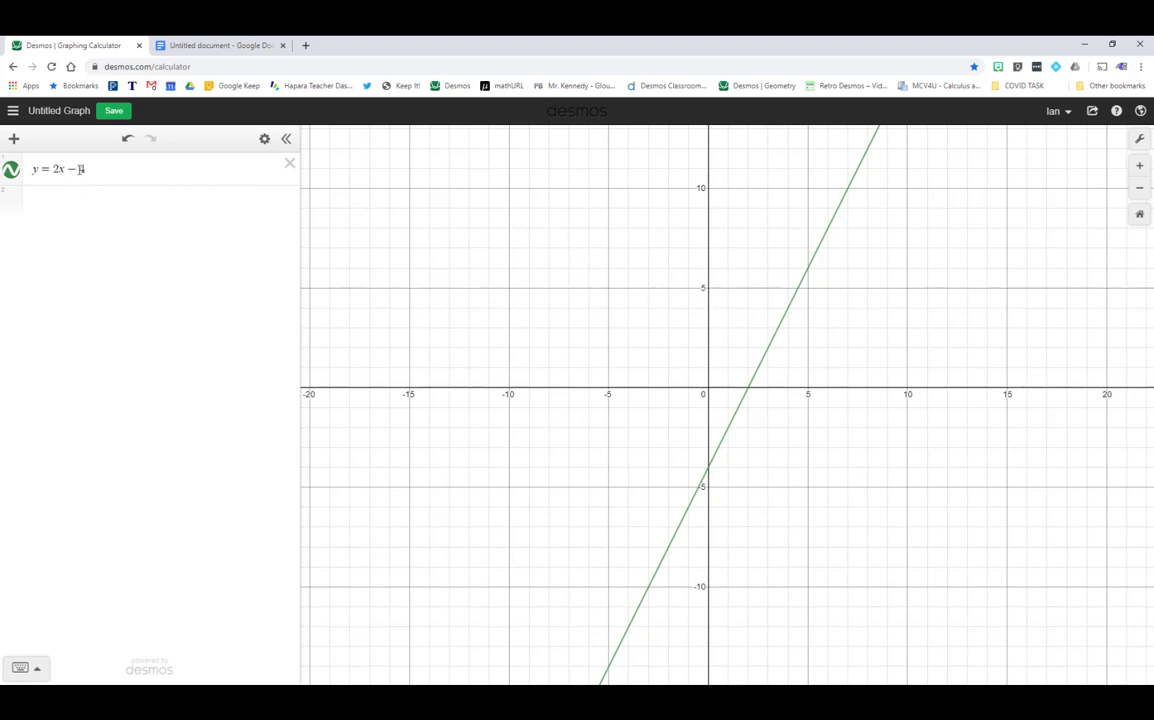
# - Change the equation to y = 2x − 40 and return to the default −10 to 10 view
pyautogui.moveTo(81, 169); pyautogui.dragTo(93, 168)
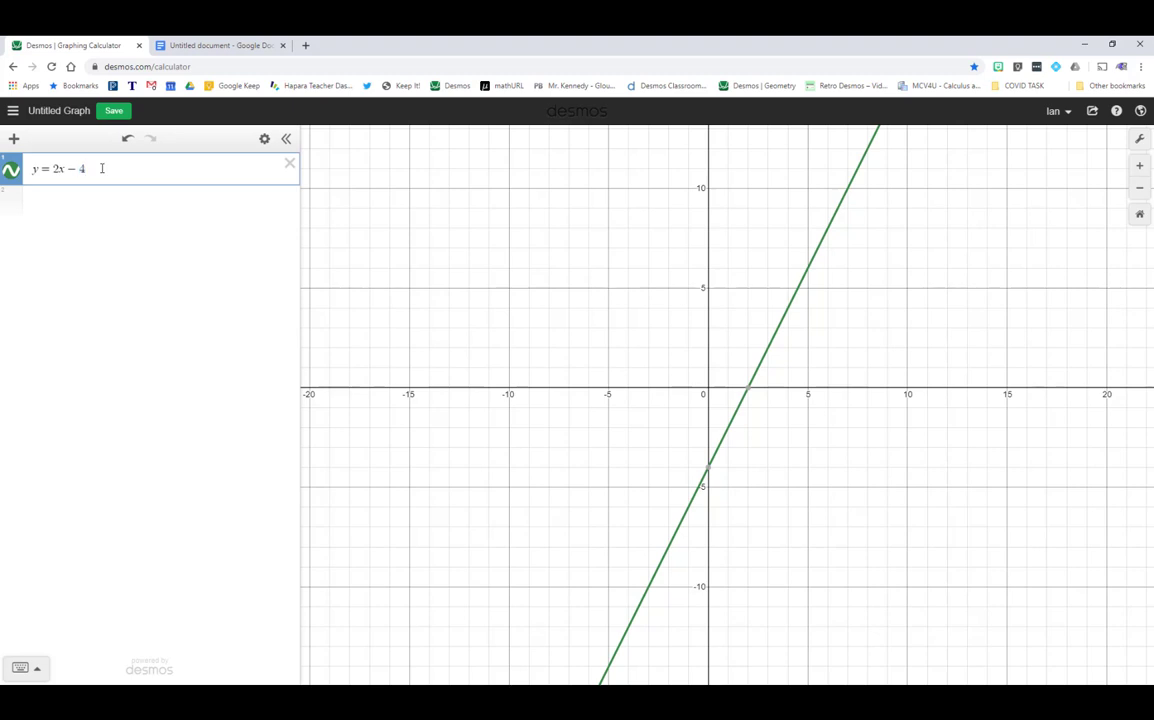
pyautogui.write('0')
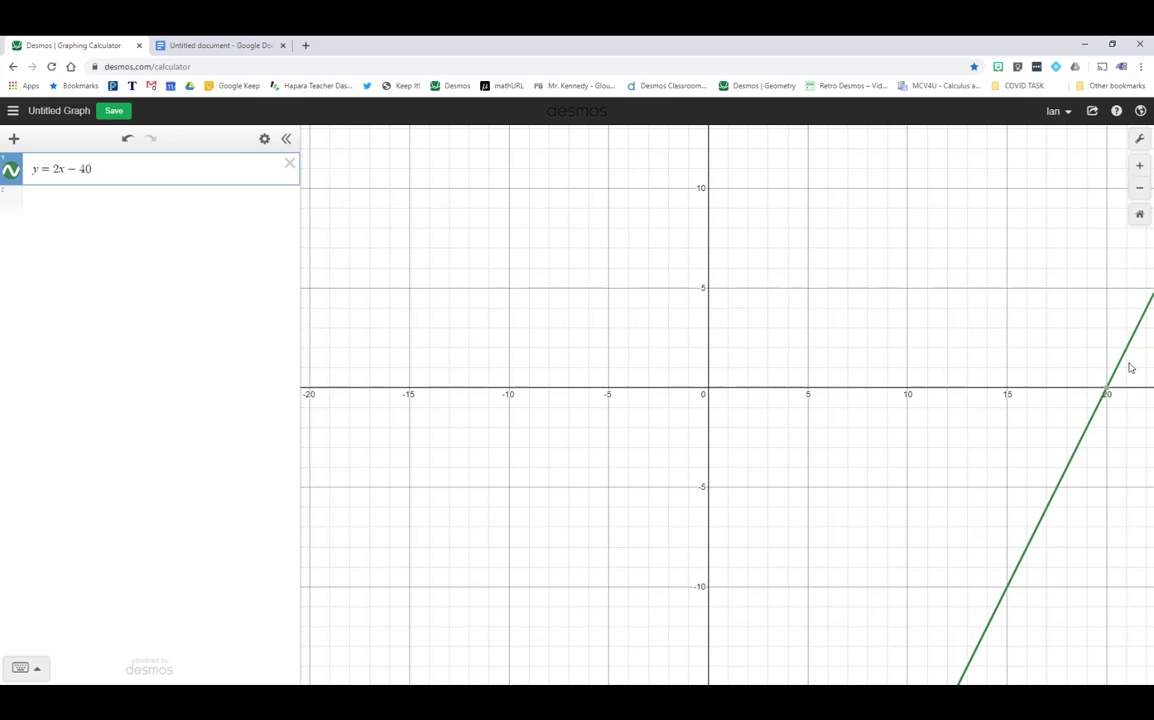
pyautogui.click(1140, 216)
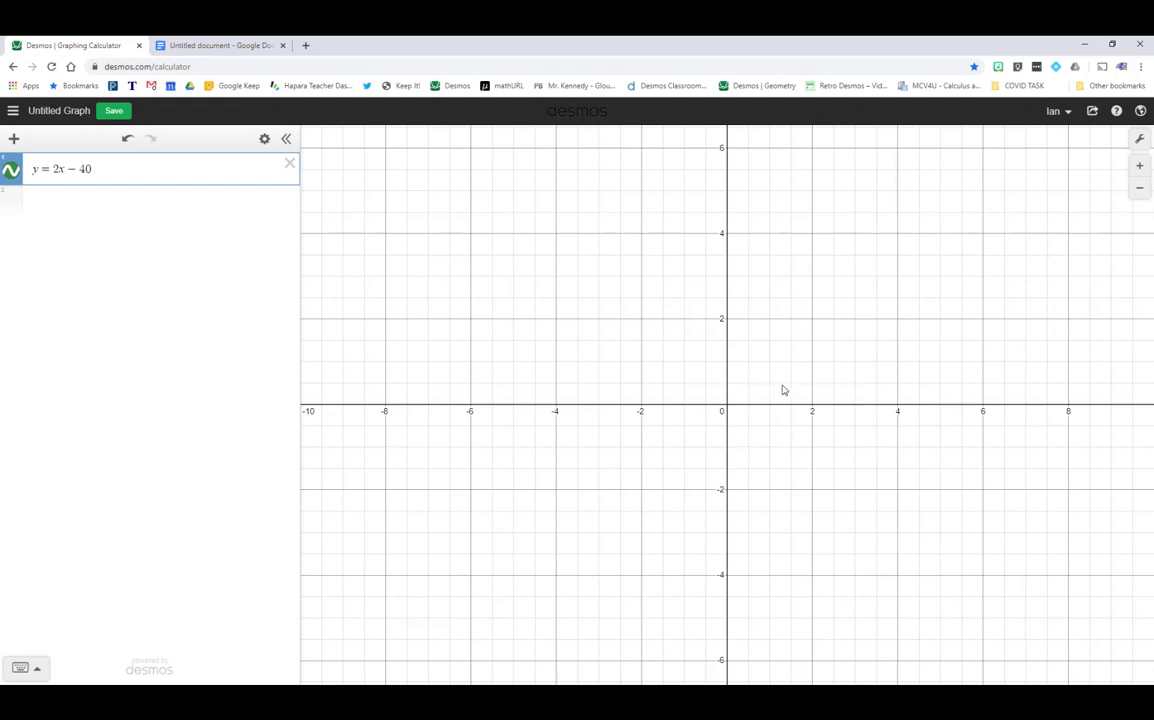
pyautogui.scroll(-10, 782, 383)
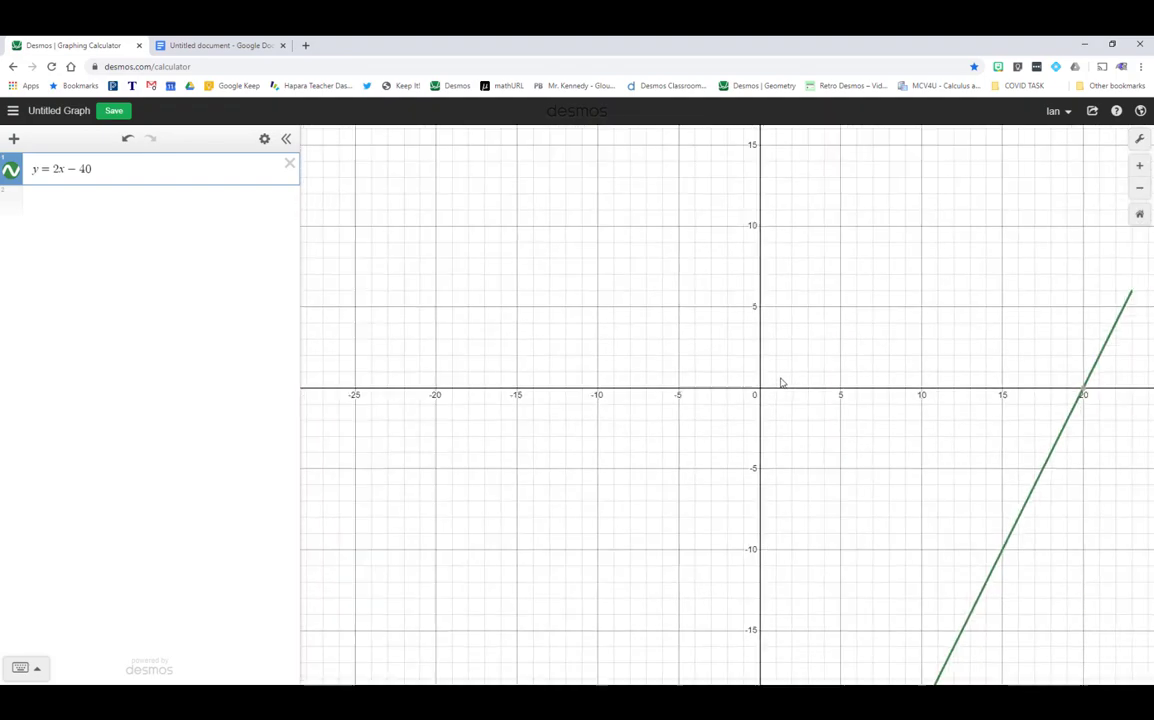
pyautogui.scroll(-5, 785, 383)
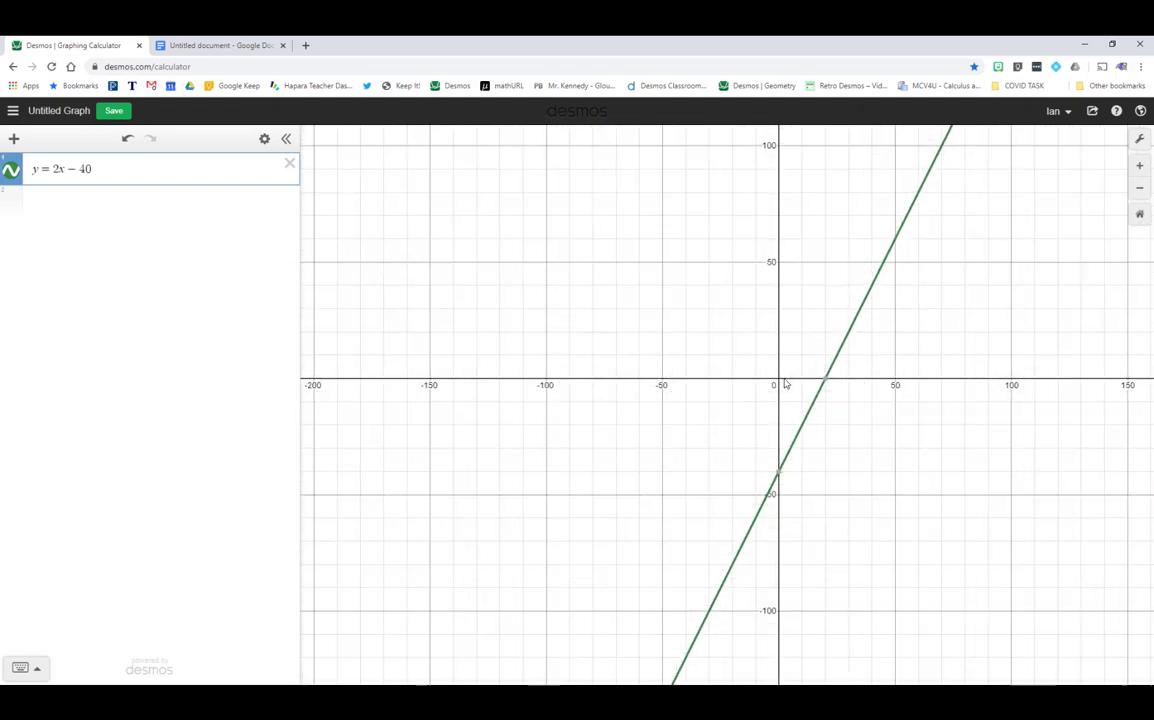
pyautogui.click(1139, 213)
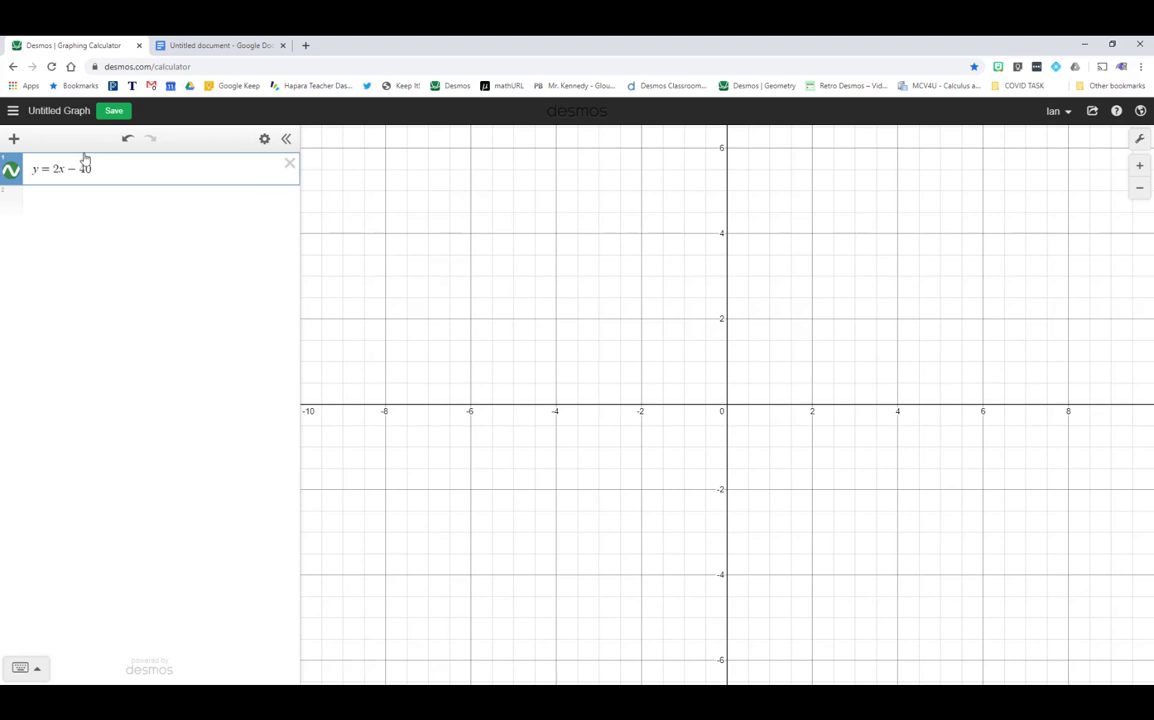
# - In Graph Settings, set x from 0 to 20 and the lower y bound to −50
pyautogui.click(1141, 140)
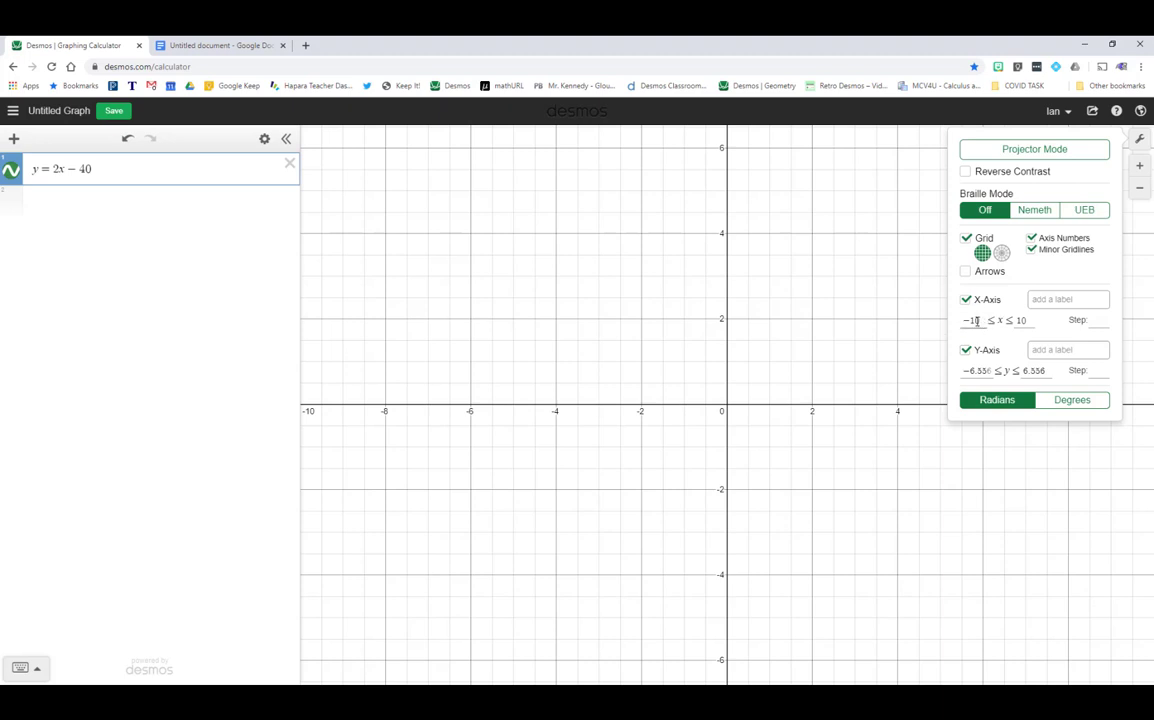
pyautogui.moveTo(957, 318); pyautogui.dragTo(930, 314)
pyautogui.write('0')
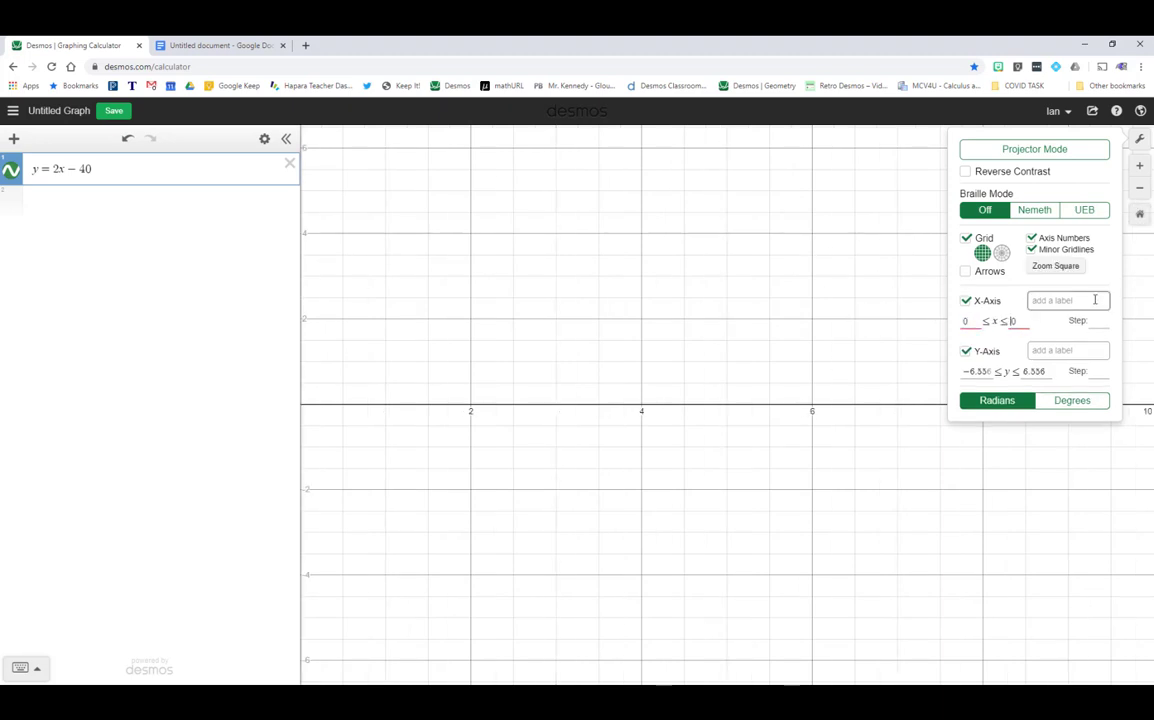
pyautogui.write('2')
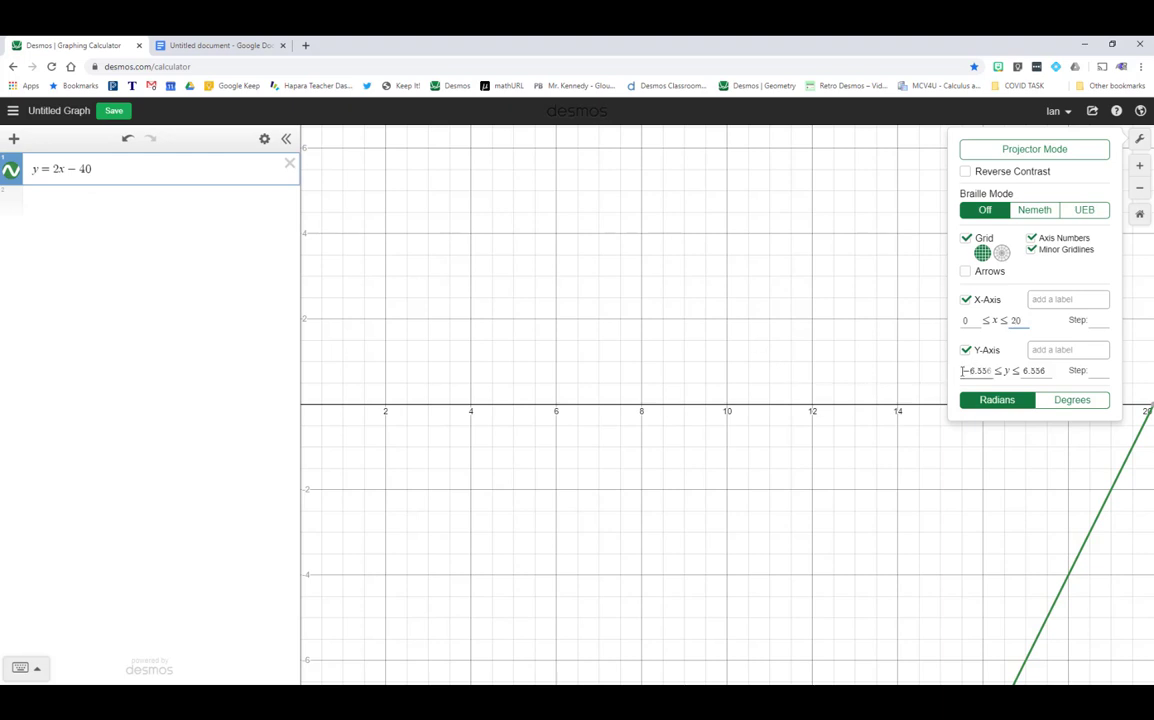
pyautogui.doubleClick(961, 371)
pyautogui.write('-50')
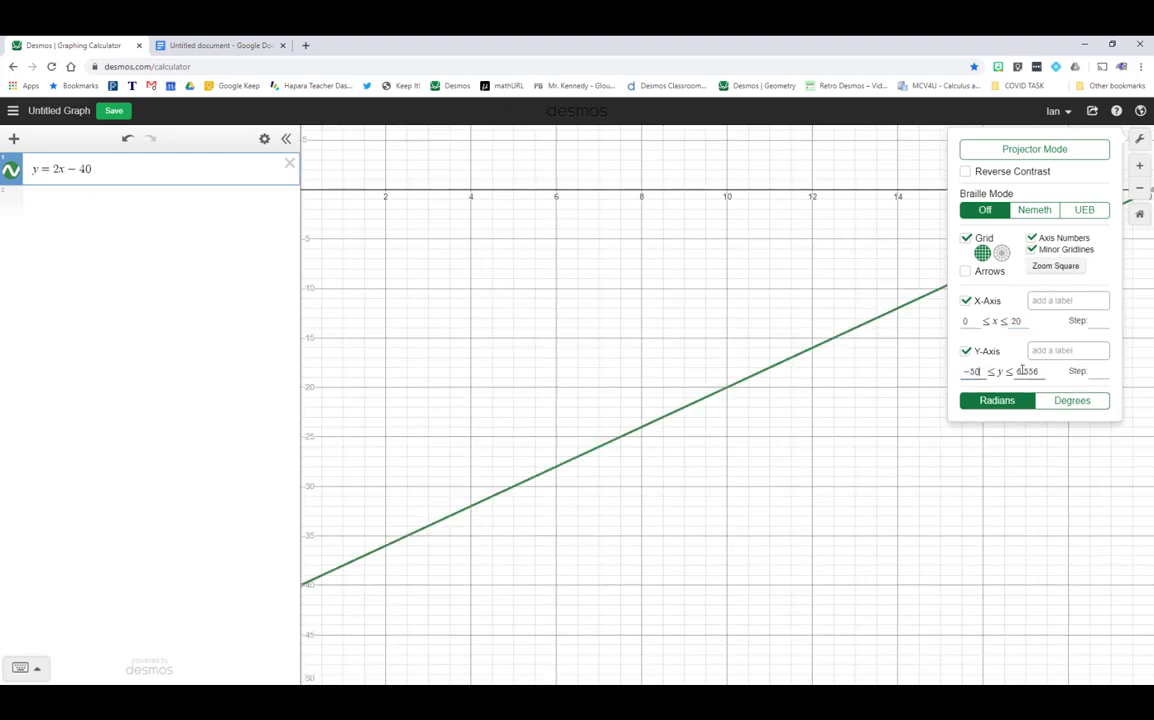
pyautogui.doubleClick(1021, 371)
# - Set the upper y bound to 50, close settings, and zoom and pan to show both intercepts
pyautogui.write('50')
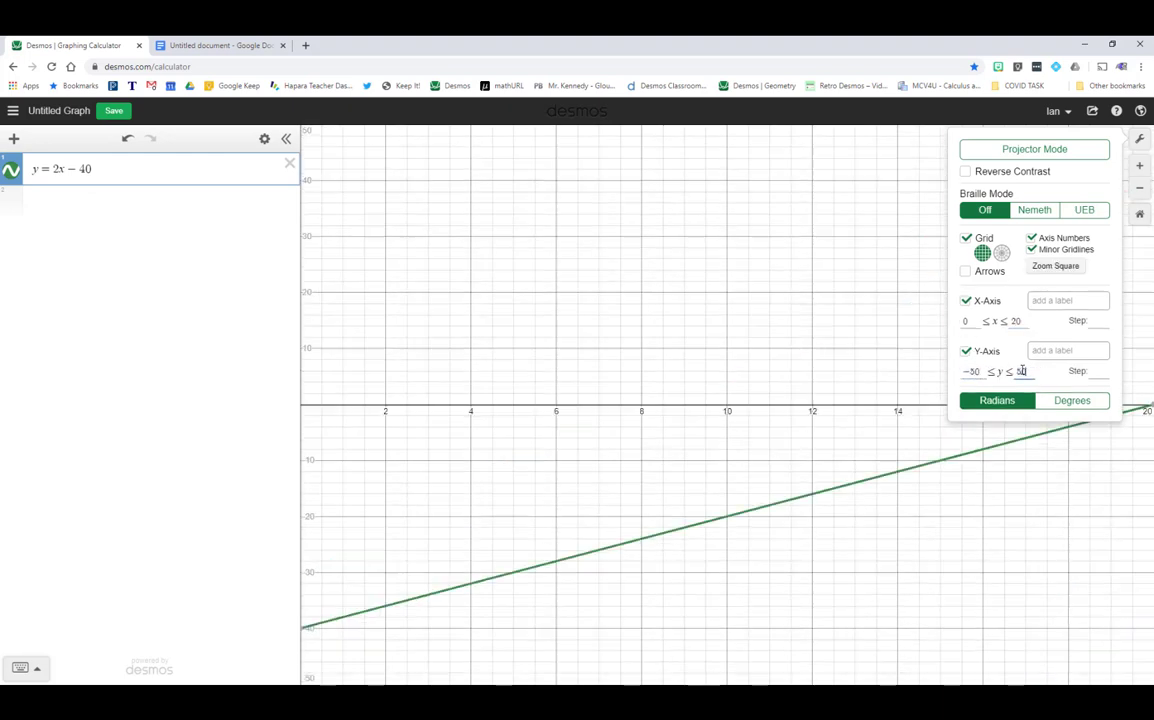
pyautogui.click(633, 251)
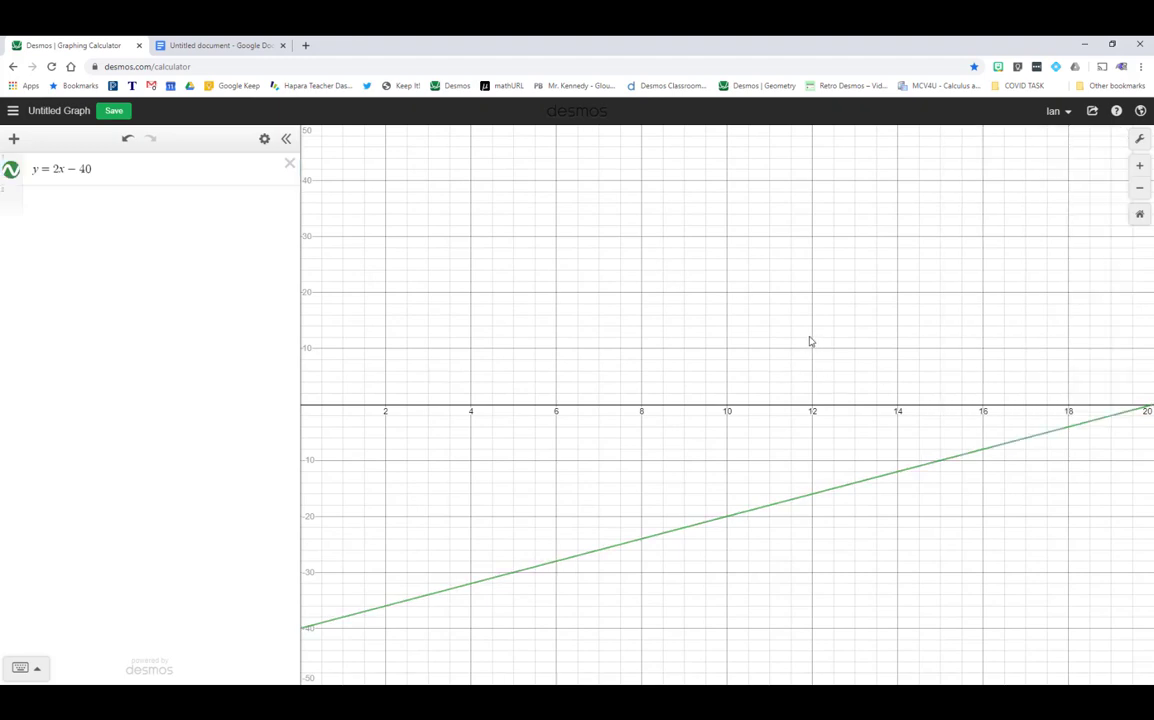
pyautogui.scroll(-5, 718, 388)
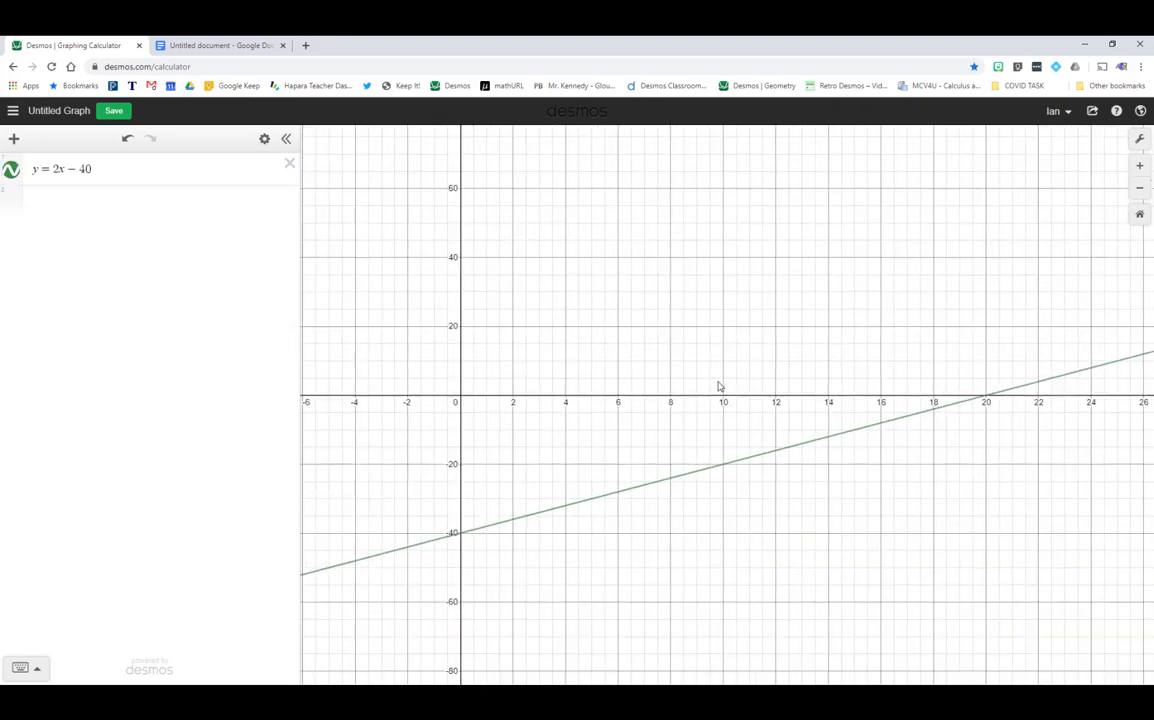
pyautogui.moveTo(815, 329); pyautogui.dragTo(737, 371)
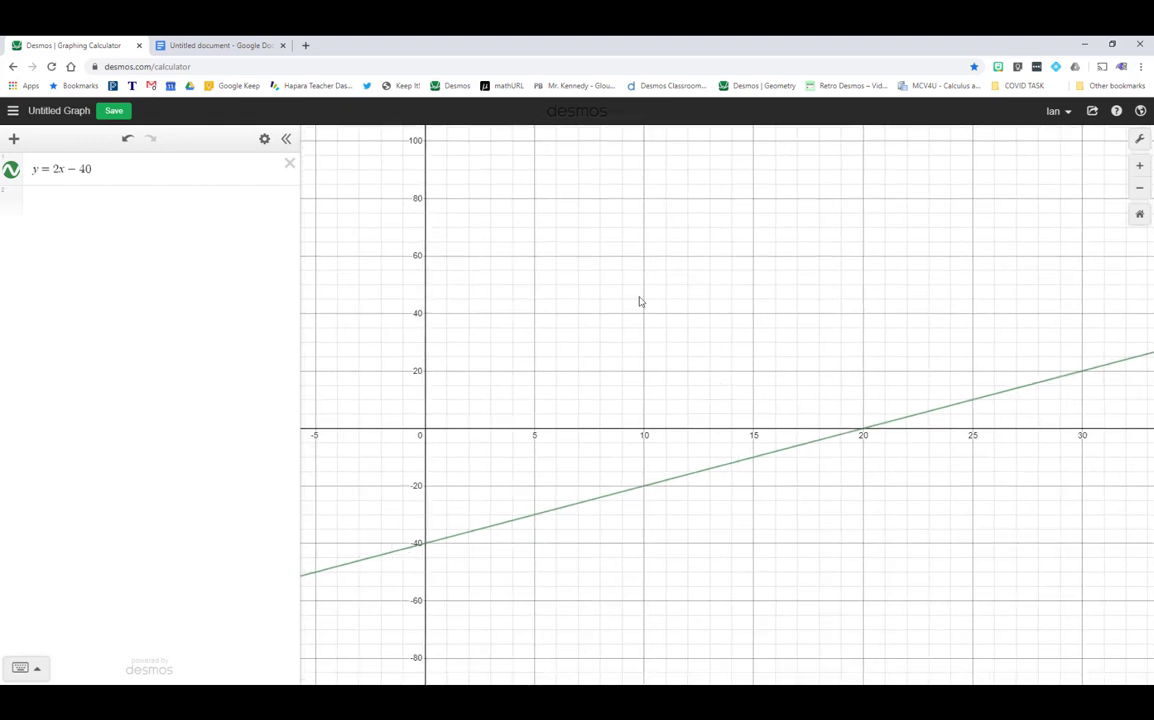
pyautogui.moveTo(608, 369); pyautogui.dragTo(632, 333)
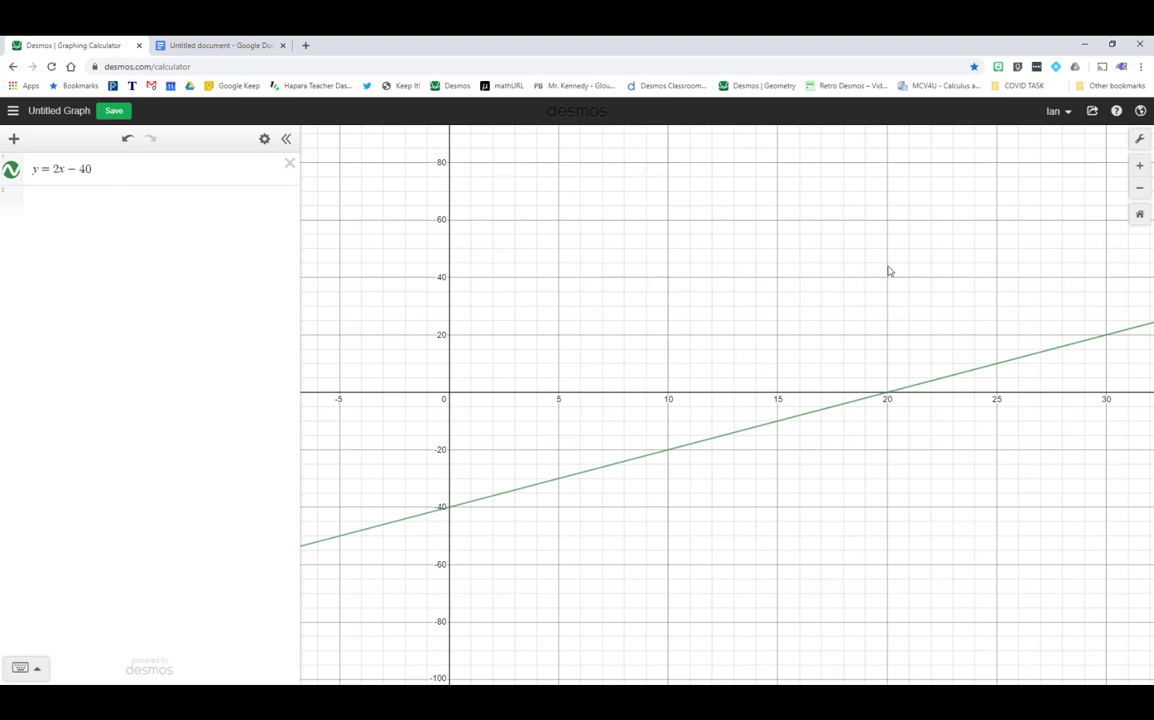
pyautogui.moveTo(874, 255); pyautogui.dragTo(768, 288)
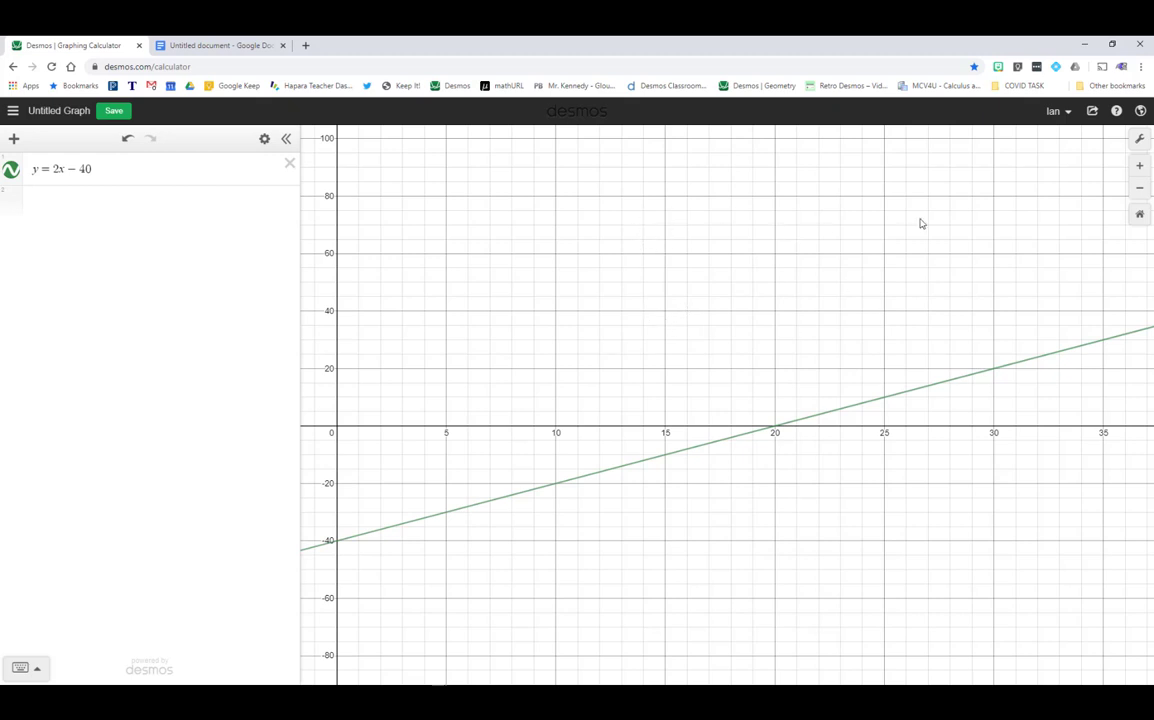
# - Choose Export Image from the Share Graph menu, previewing at Medium Square size
pyautogui.click(1093, 113)
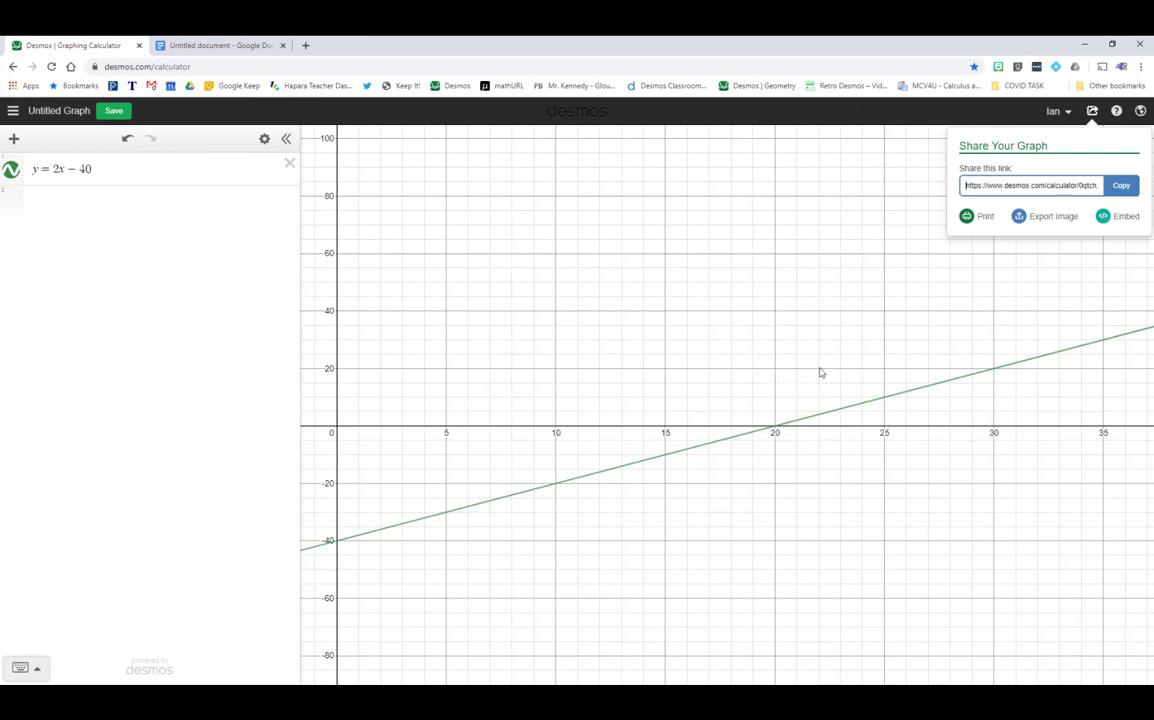
pyautogui.click(1046, 220)
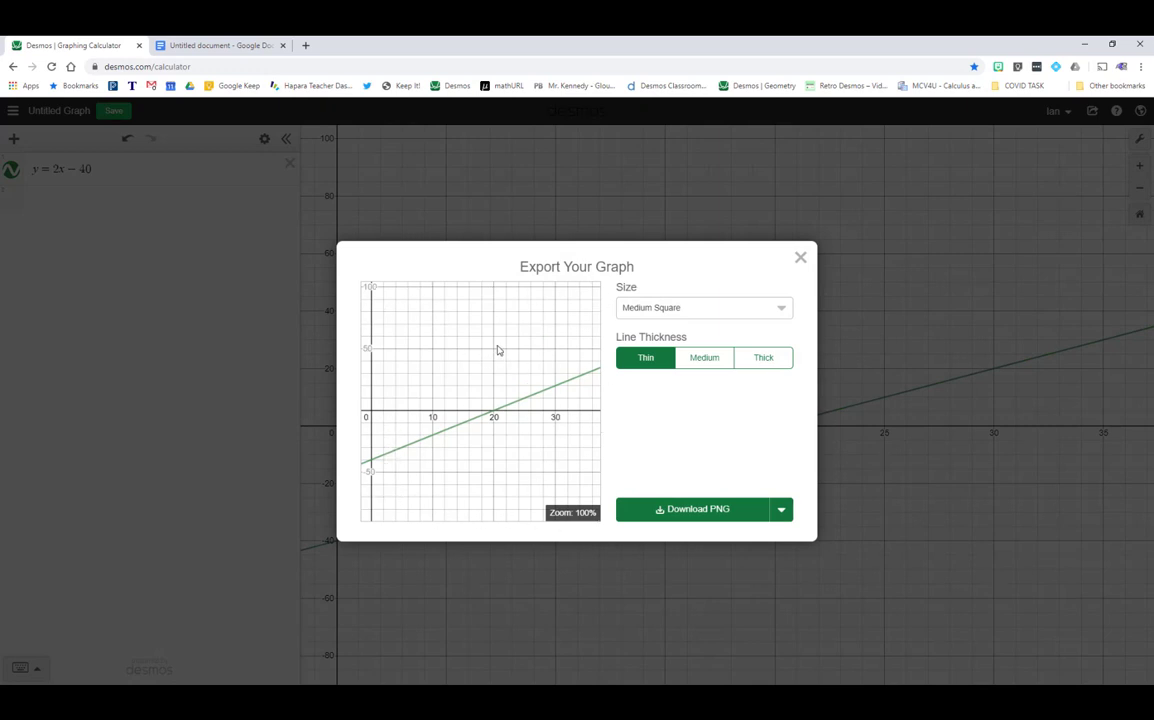
# - Set the export image size to Medium Rectangle with Medium line thickness
pyautogui.click(666, 310)
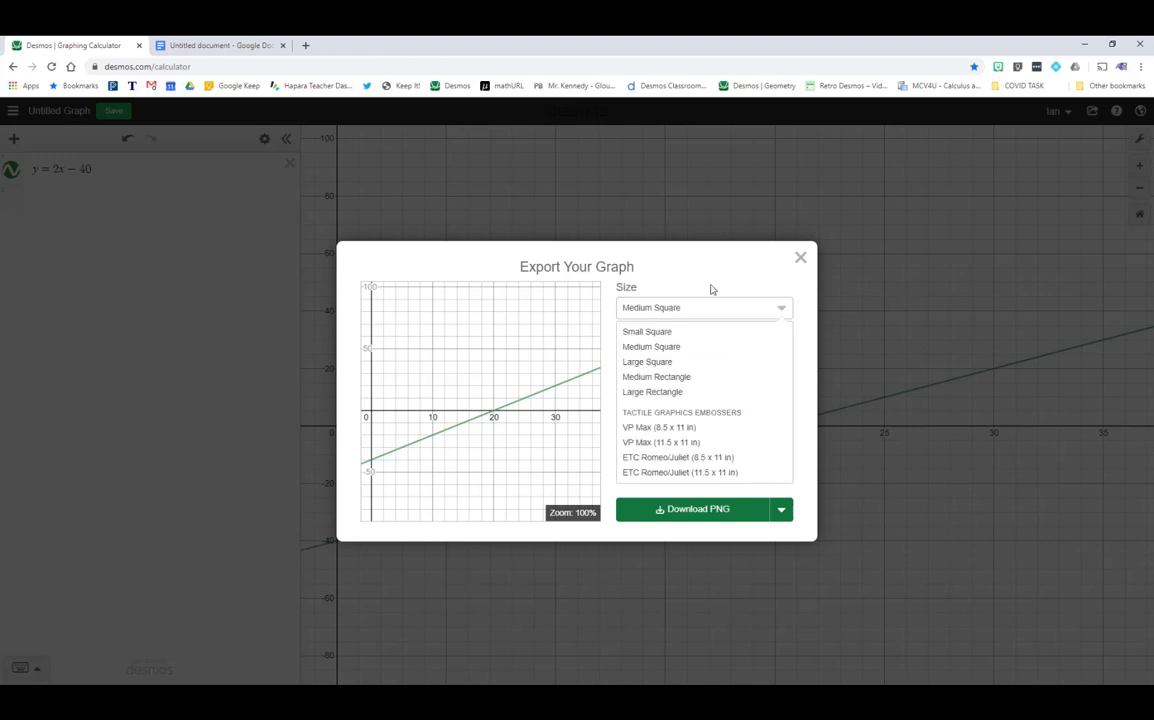
pyautogui.click(673, 378)
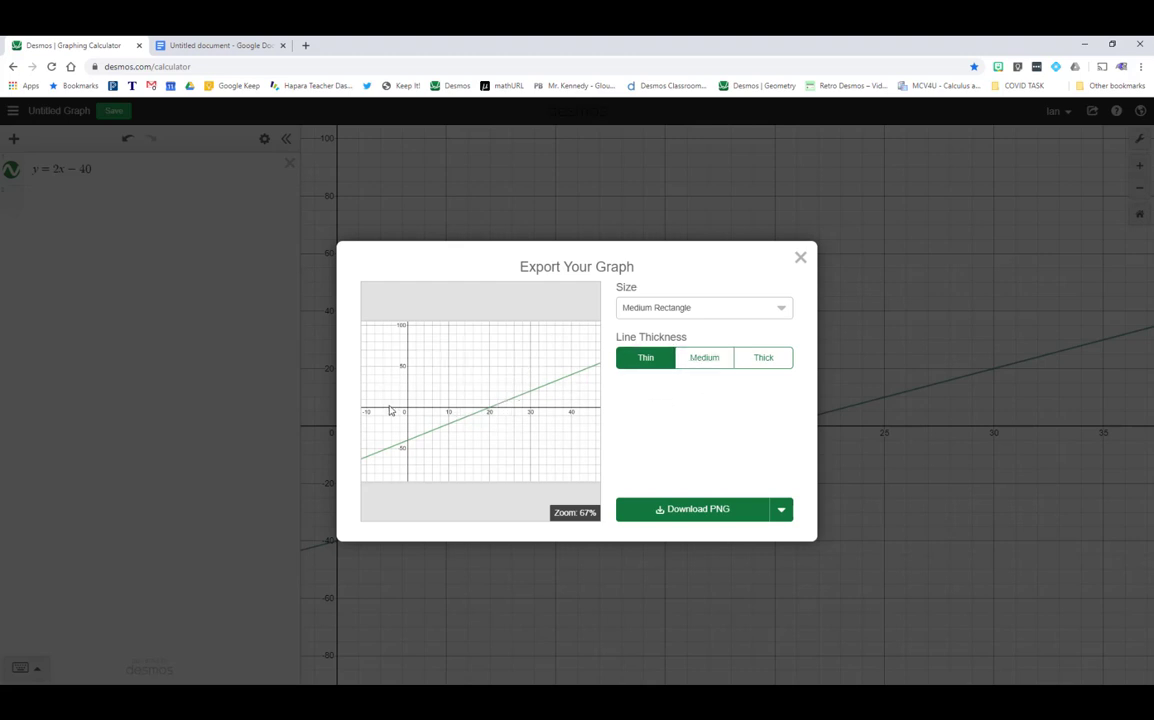
pyautogui.click(707, 362)
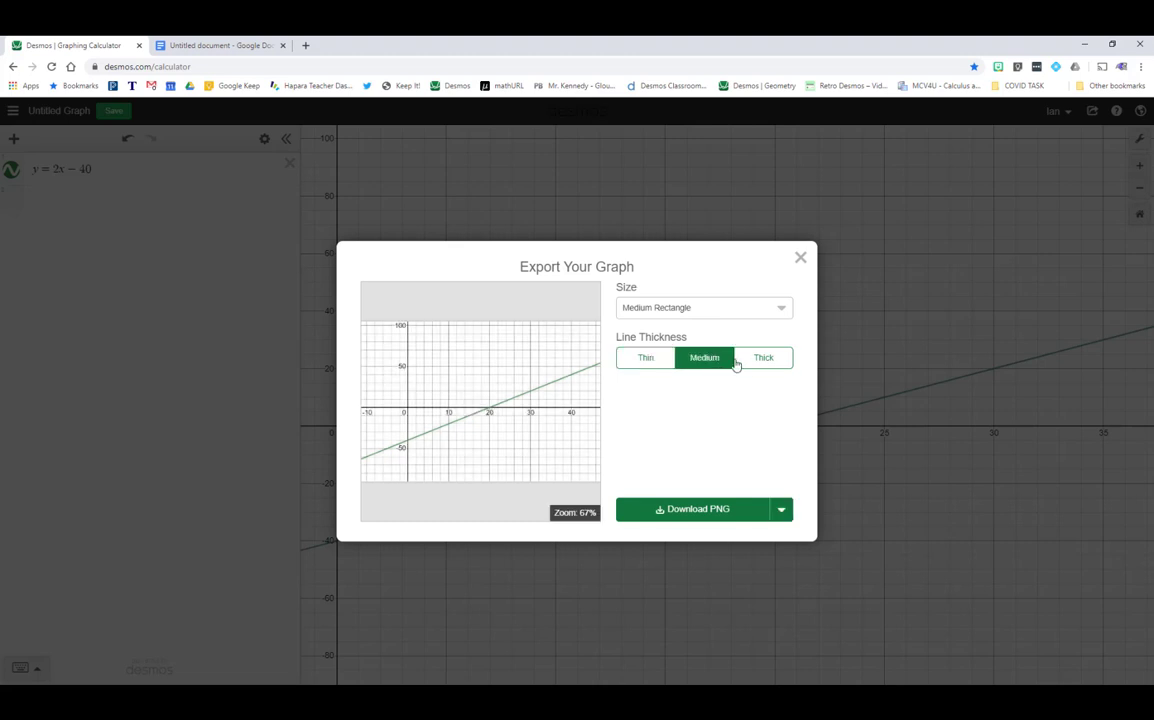
pyautogui.click(753, 363)
pyautogui.click(704, 362)
# - Copy the export preview image of the graph to the clipboard
pyautogui.rightClick(474, 363)
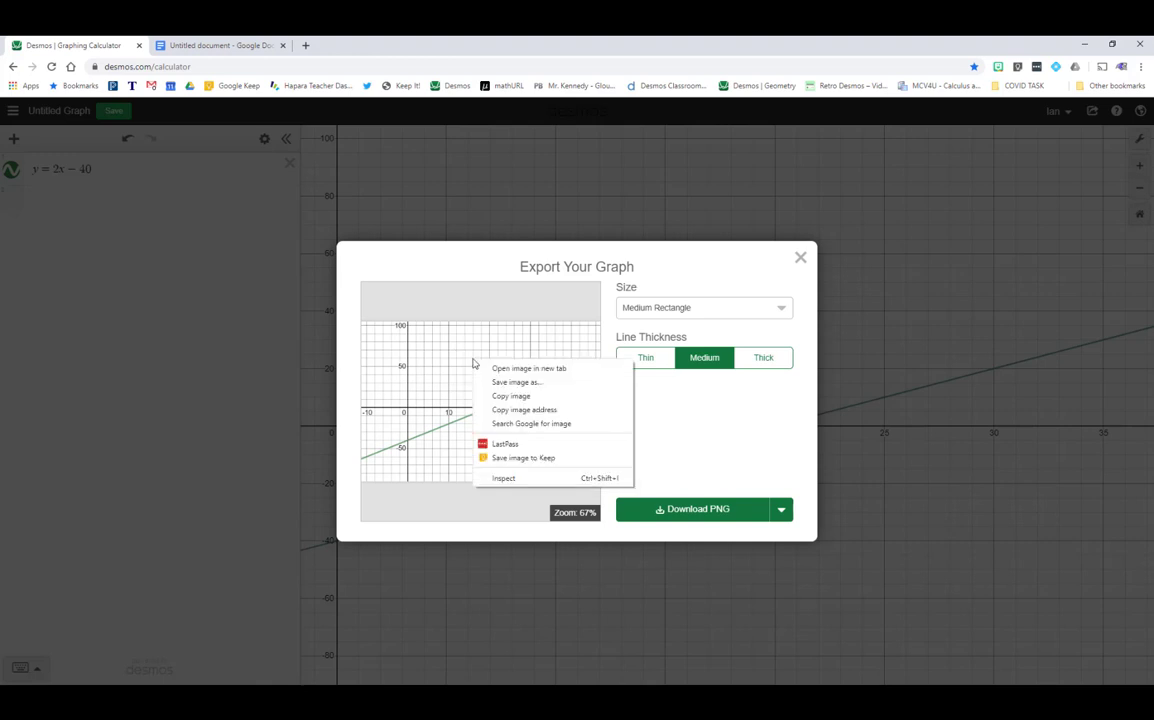
pyautogui.click(546, 398)
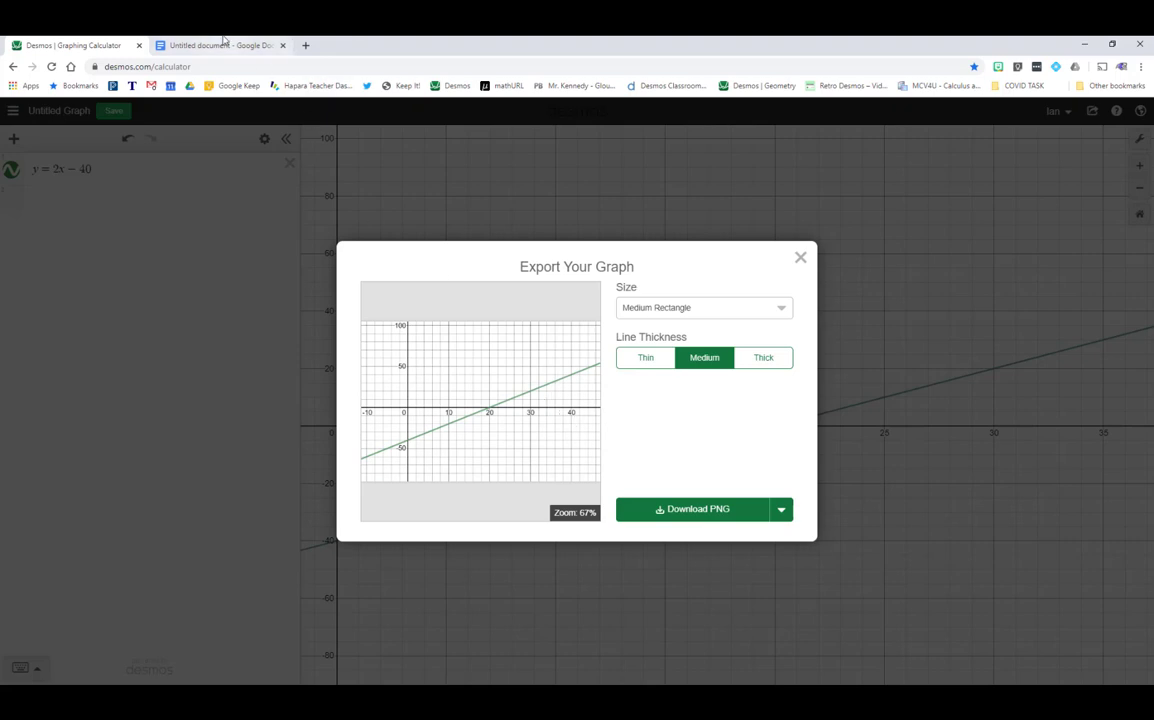
pyautogui.click(222, 43)
# - Paste the copied graph image into the blank Google Doc, then return to Desmos
pyautogui.click(345, 216)
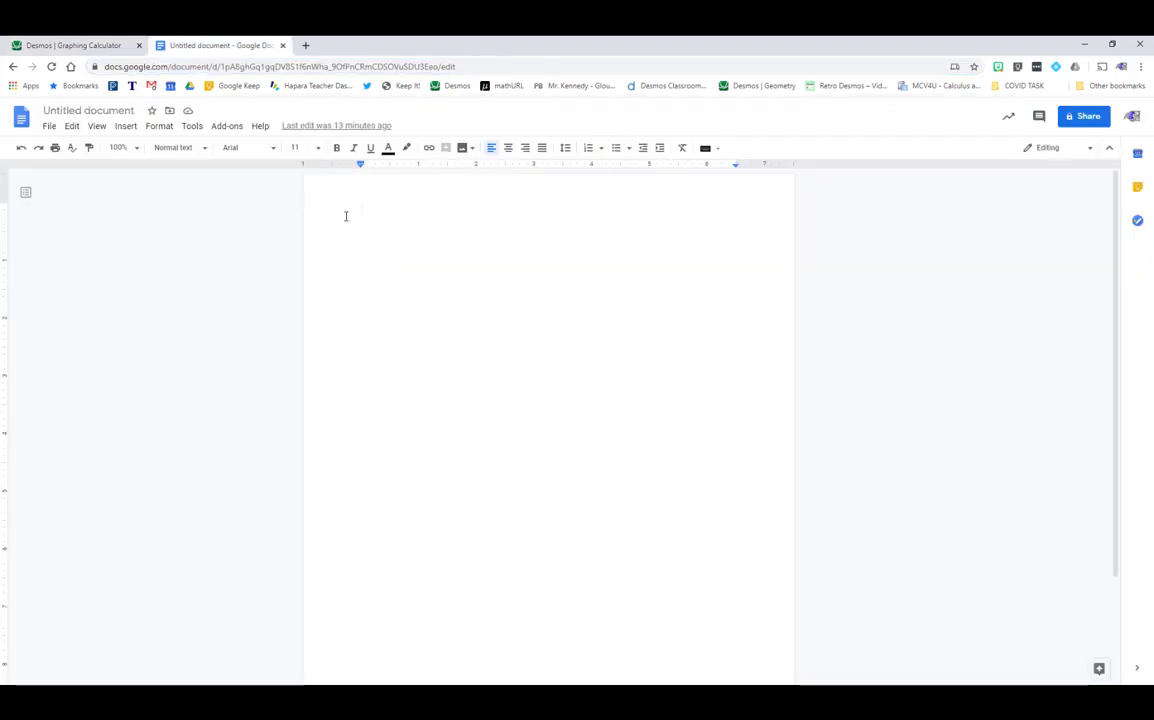
pyautogui.hotkey('ctrl', 'v')
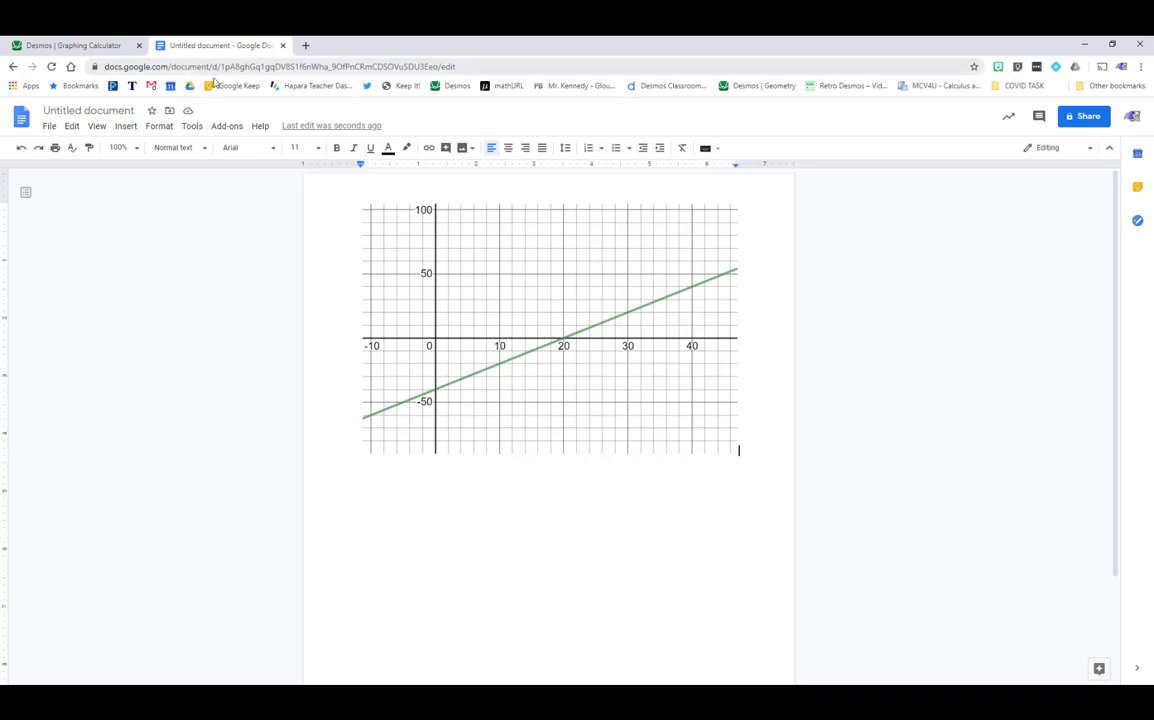
pyautogui.click(72, 44)
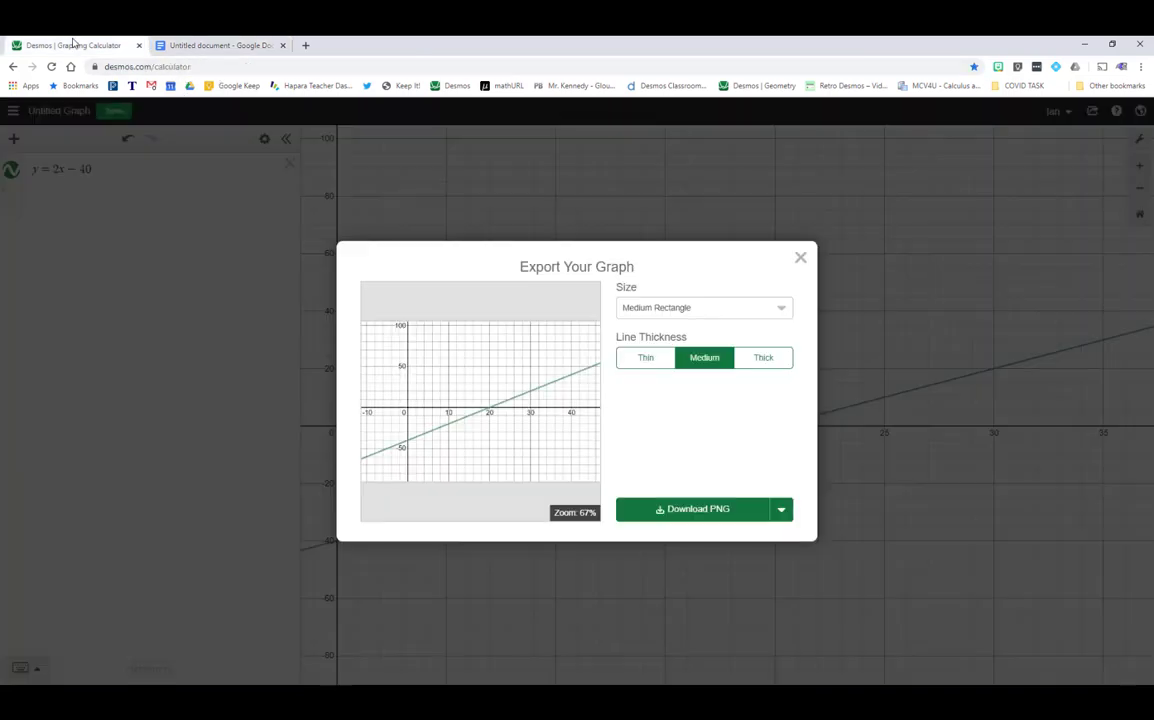
# - Close the export window and change the equation from y = 2x − 40 to y = 2x − 4
pyautogui.click(800, 257)
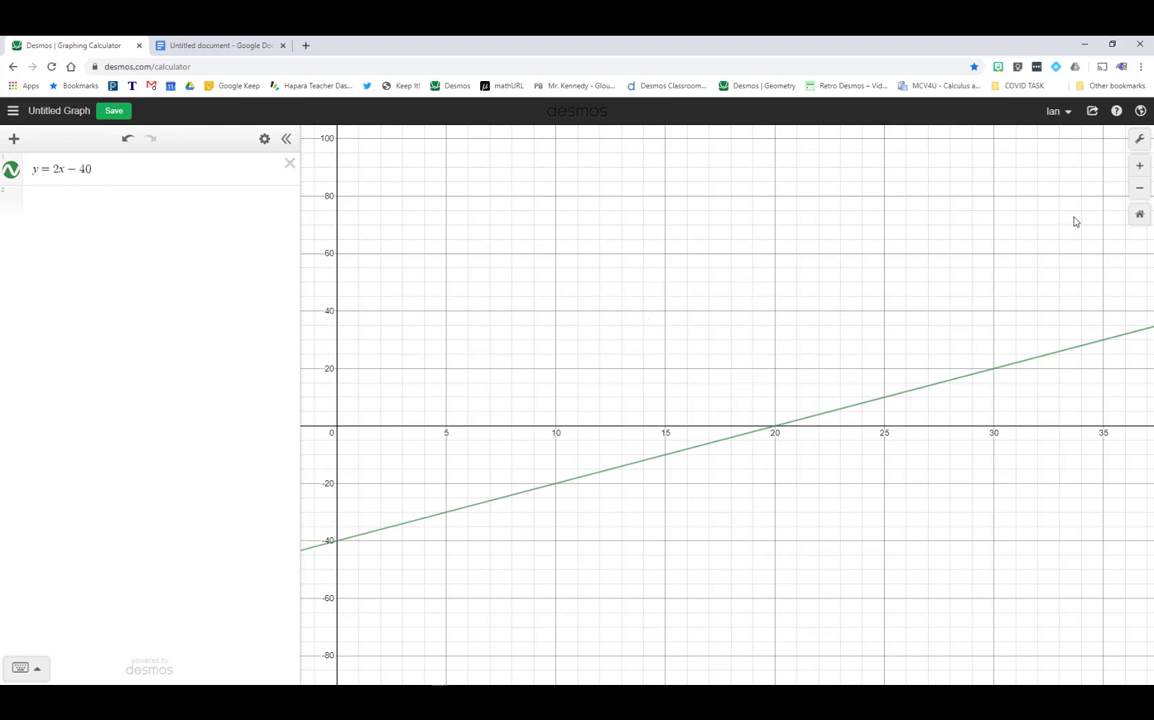
pyautogui.click(96, 168)
pyautogui.moveTo(86, 168); pyautogui.dragTo(78, 168)
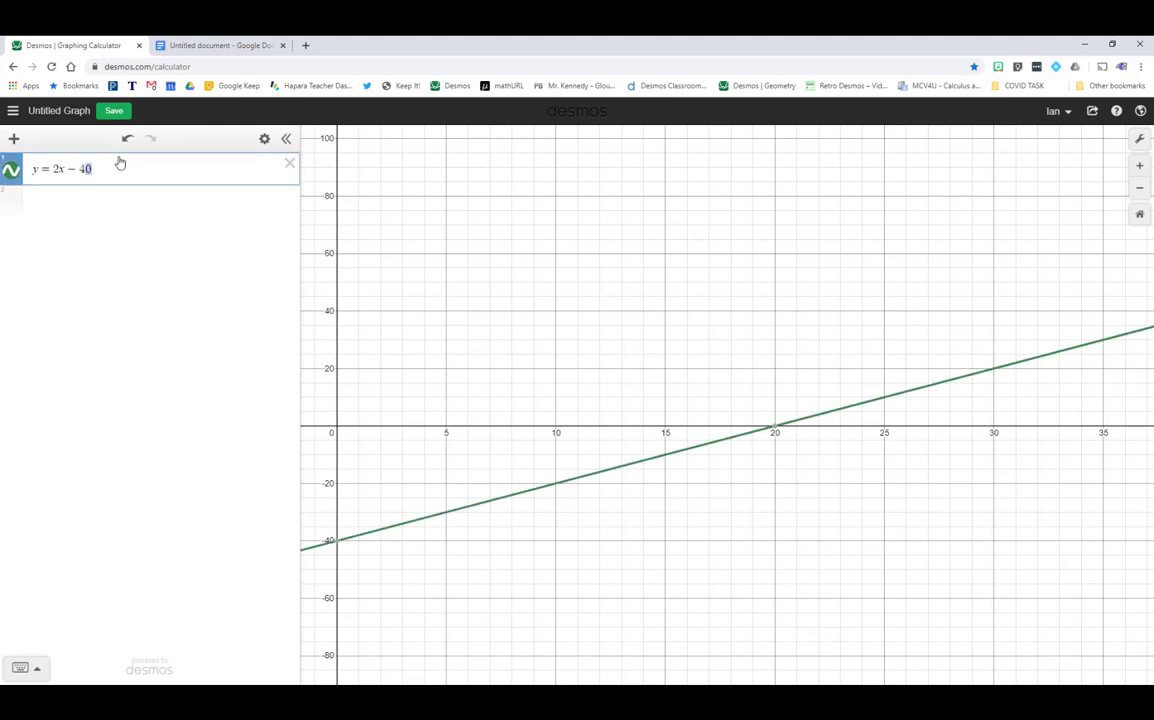
pyautogui.write('4')
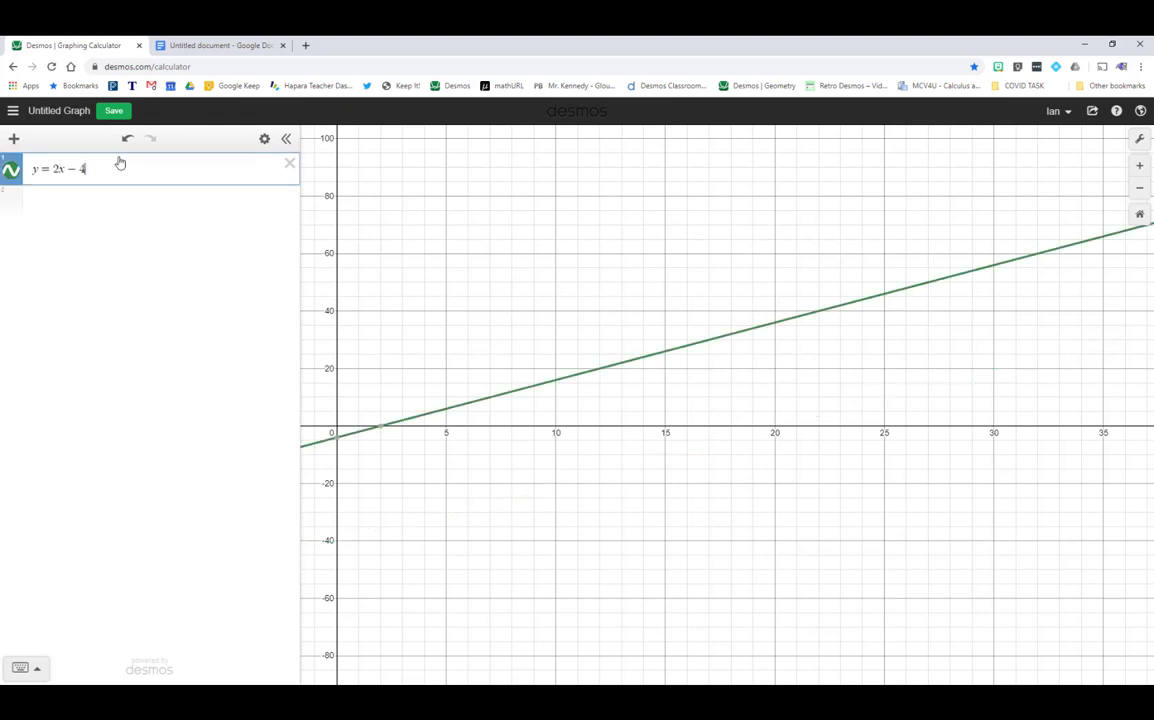
# - Reset to the standard −10 to 10 view, trace the line's coordinates, and start a new expression
pyautogui.click(1139, 214)
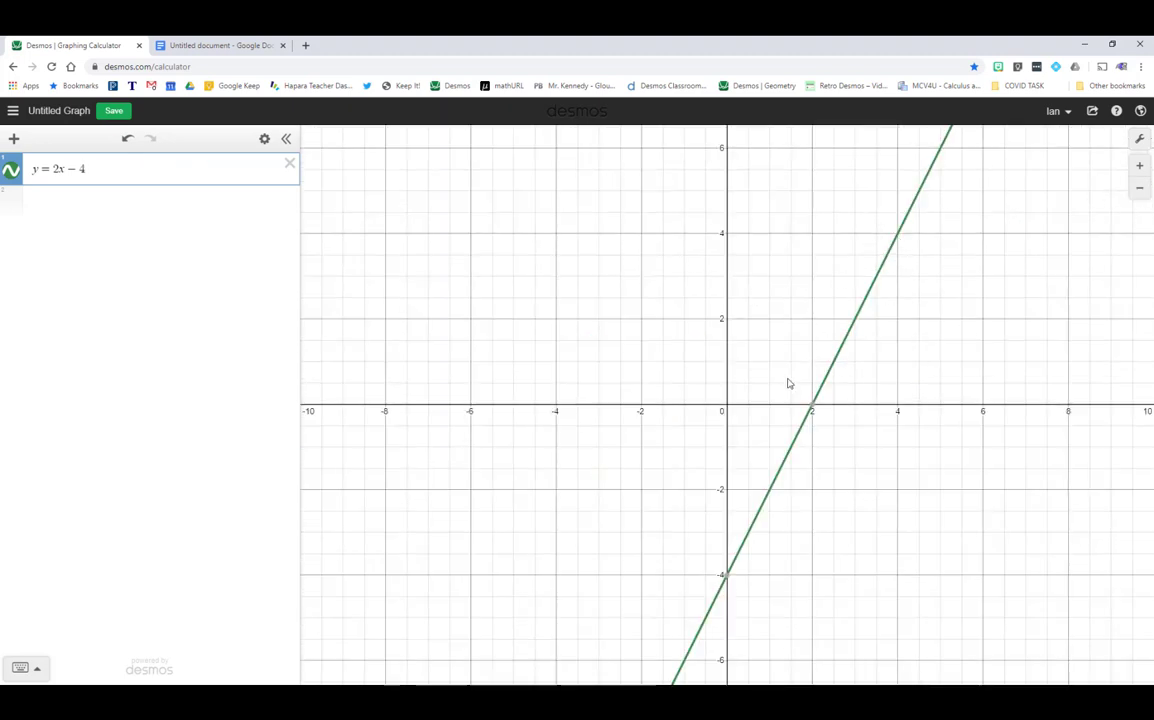
pyautogui.moveTo(791, 463)
pyautogui.mouseDown()
pyautogui.moveTo(768, 485)
pyautogui.moveTo(895, 215)
pyautogui.moveTo(847, 402)
pyautogui.moveTo(791, 515)
pyautogui.moveTo(797, 480)
pyautogui.moveTo(865, 366)
pyautogui.mouseUp()
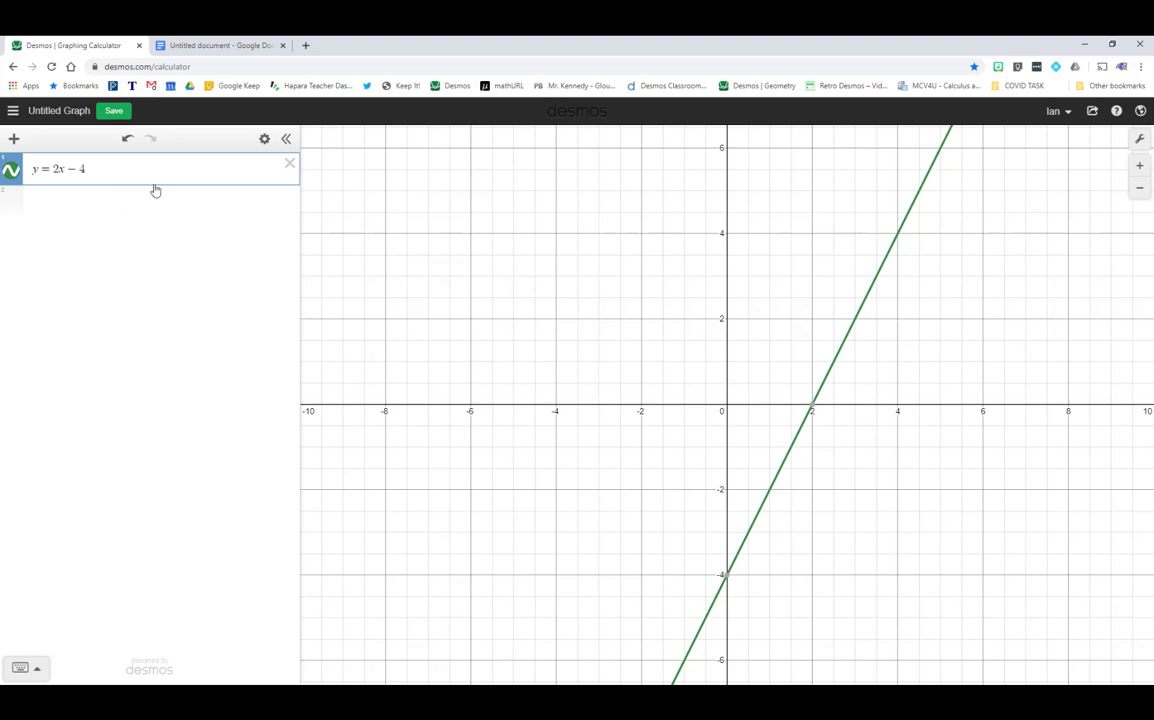
pyautogui.click(50, 200)
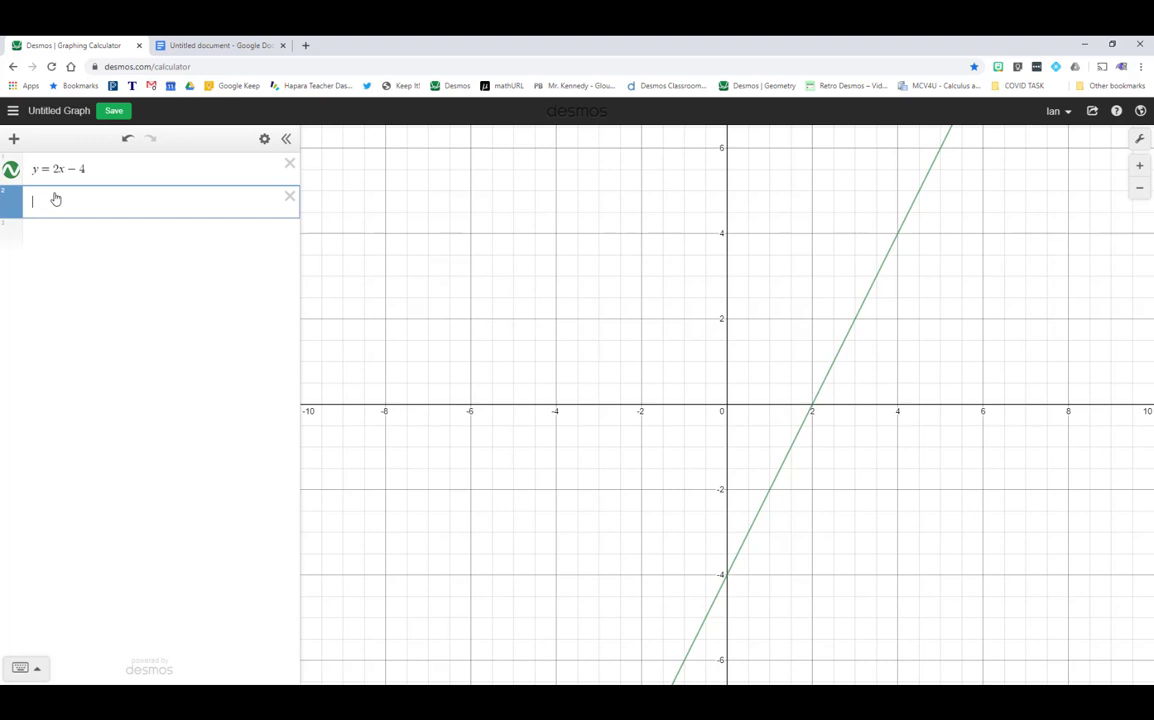
pyautogui.write('x=3')
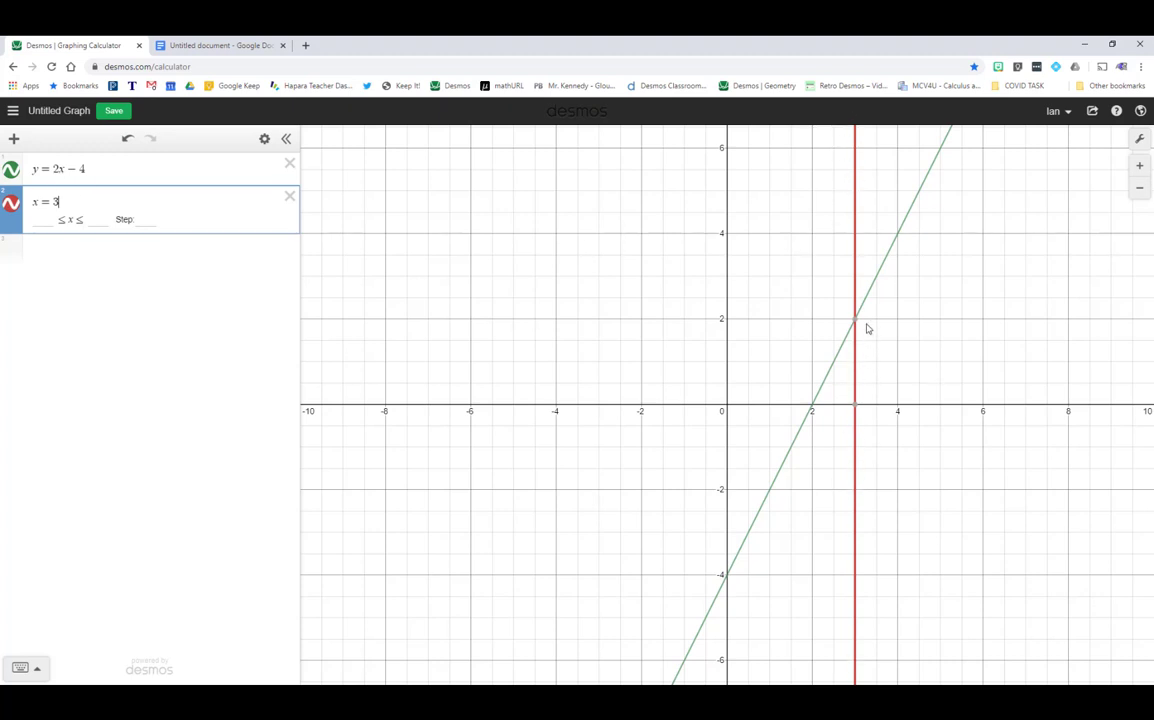
pyautogui.moveTo(856, 320)
pyautogui.click(857, 321)
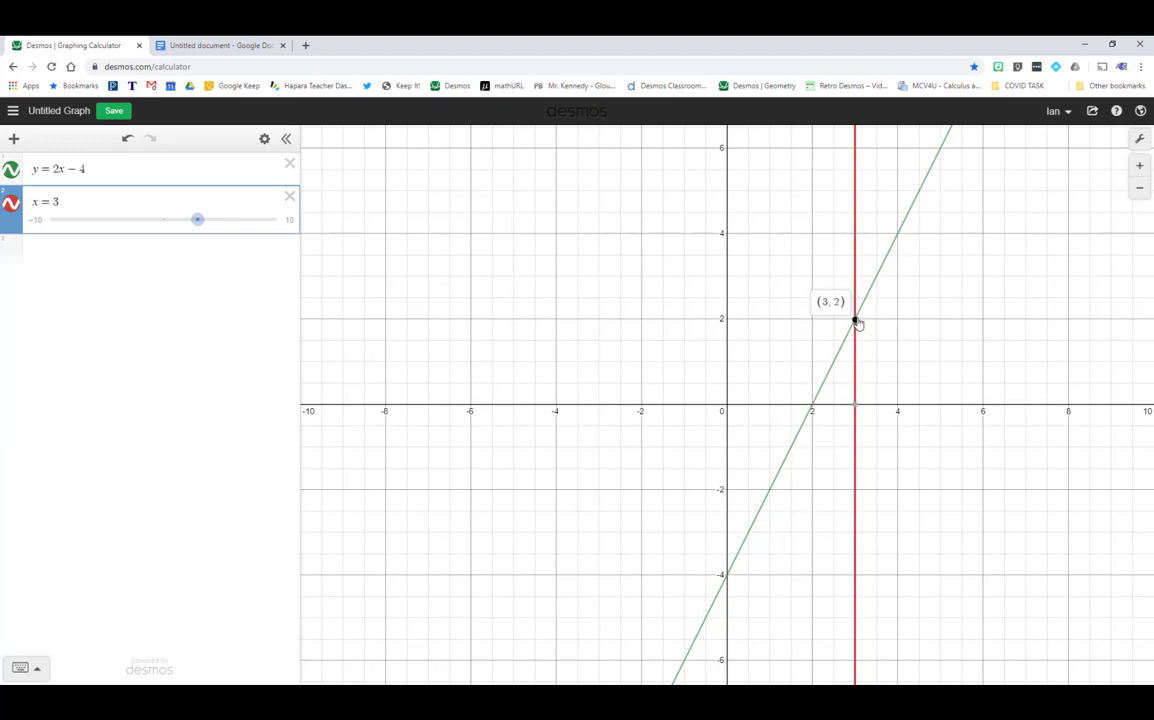
pyautogui.click(110, 197)
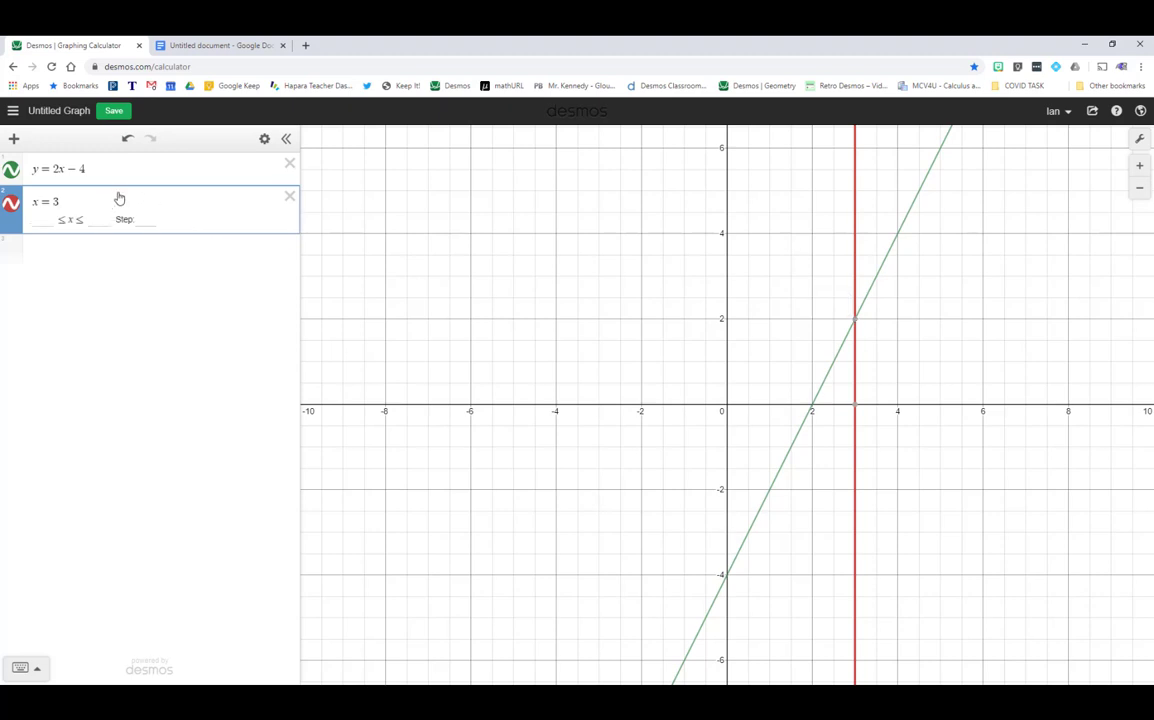
pyautogui.press('BackSpace')
pyautogui.write('-1')
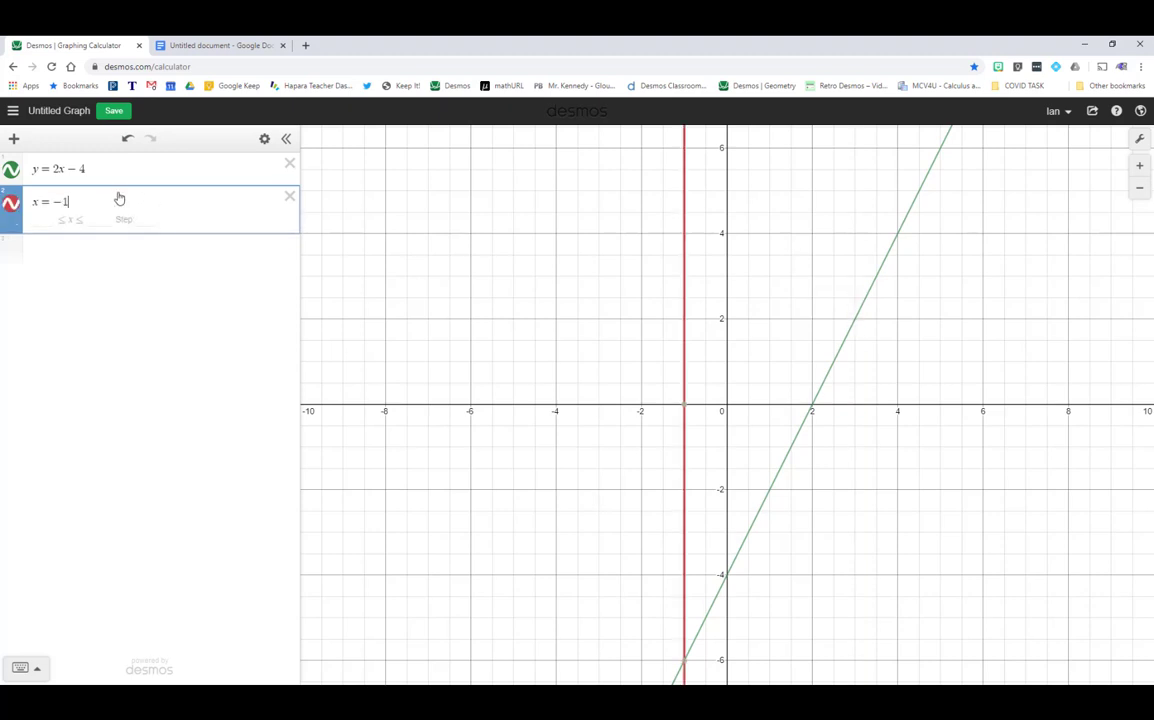
pyautogui.click(686, 660)
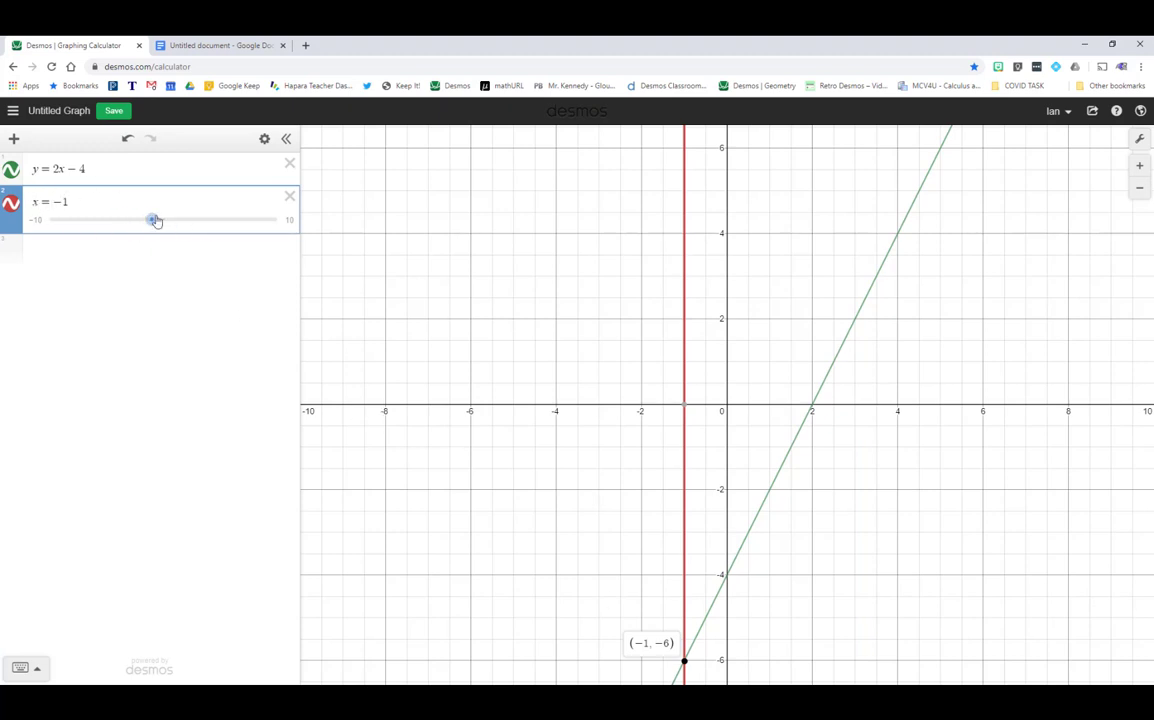
pyautogui.moveTo(154, 223); pyautogui.dragTo(196, 222)
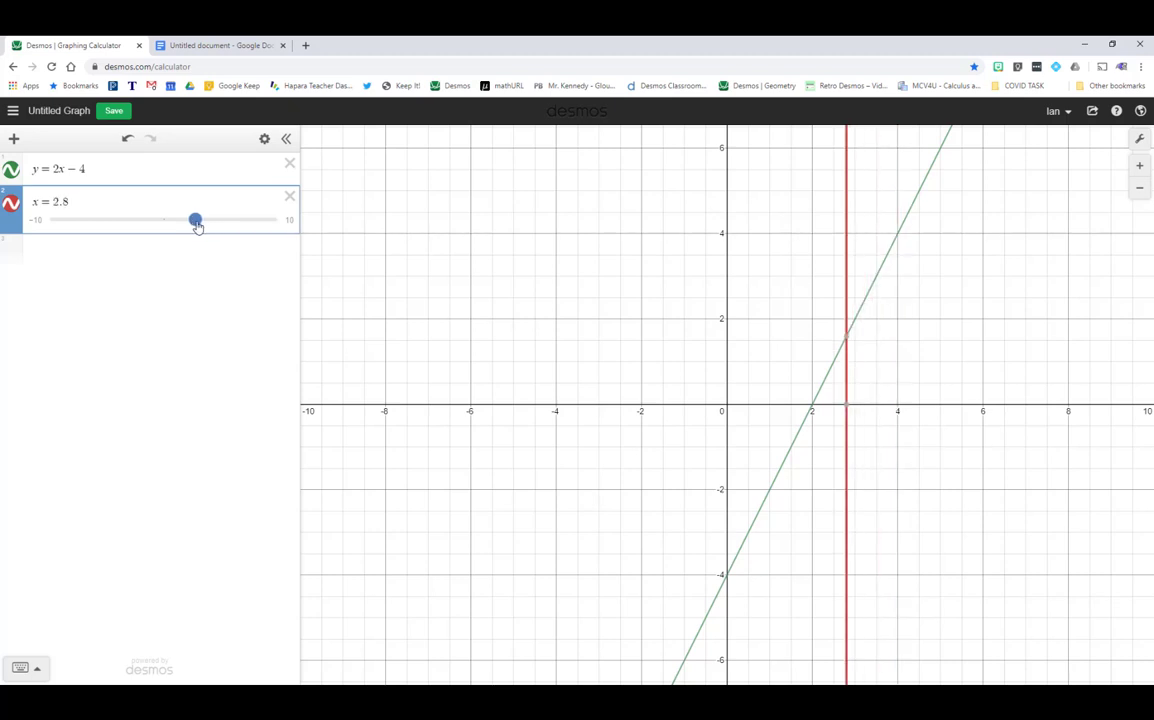
pyautogui.click(114, 202)
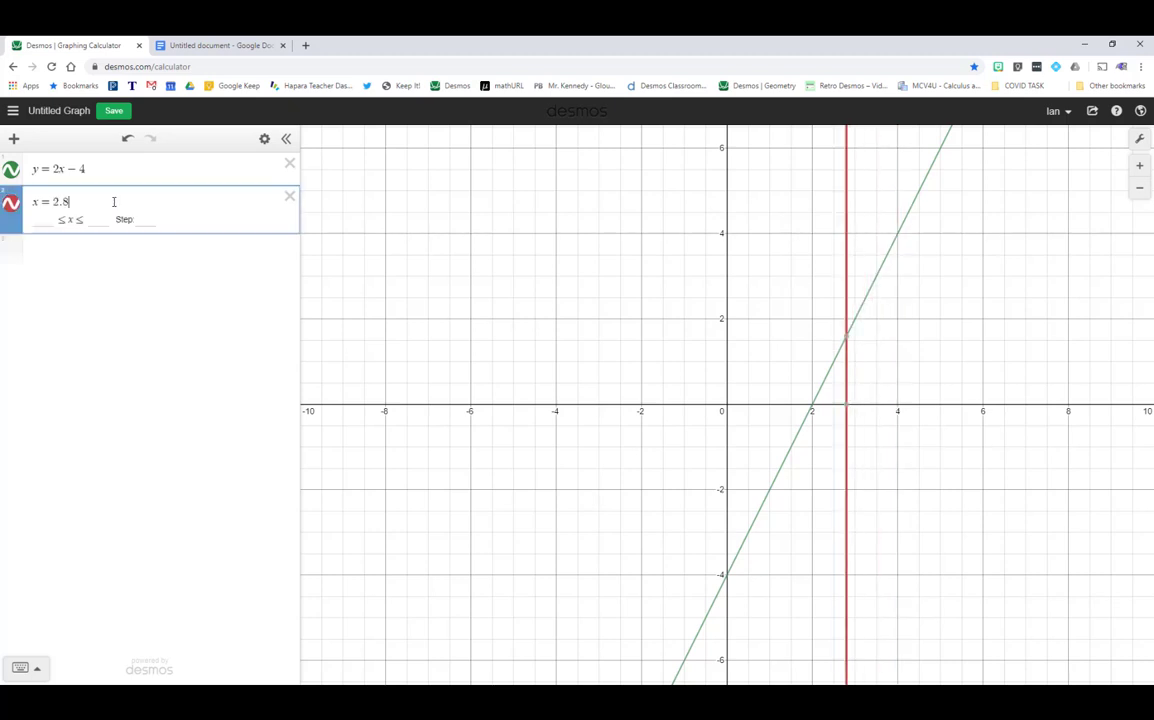
pyautogui.press('BackSpace')
pyautogui.press('BackSpace')
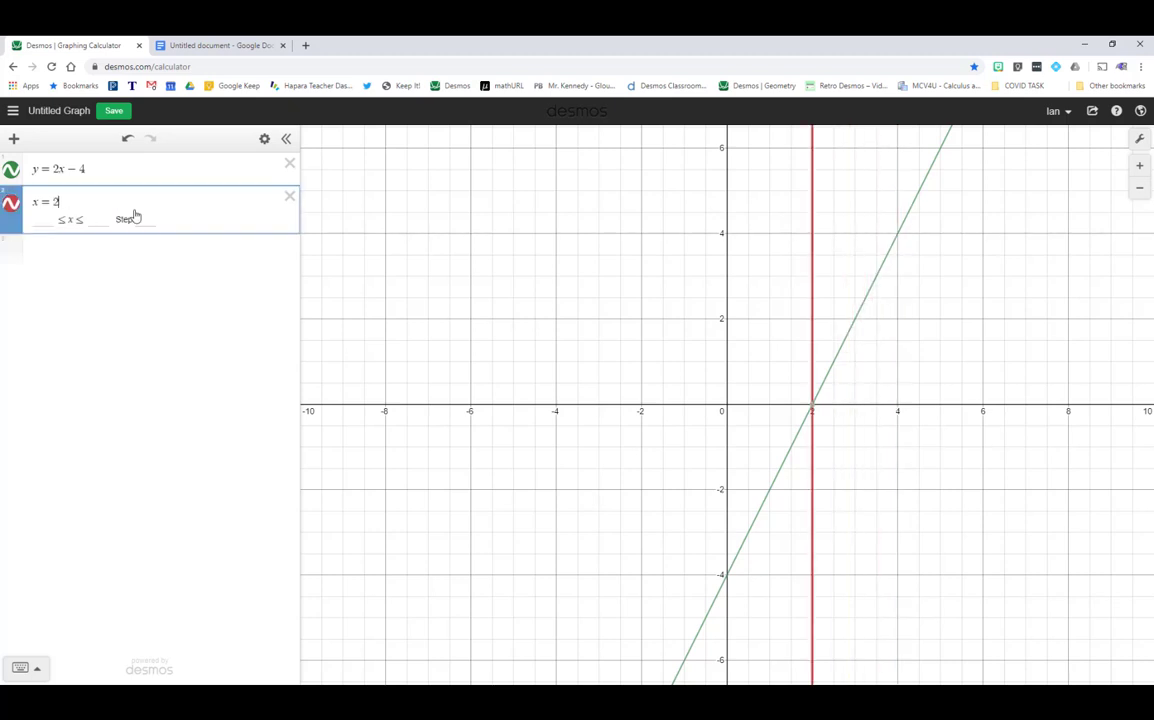
pyautogui.press('BackSpace')
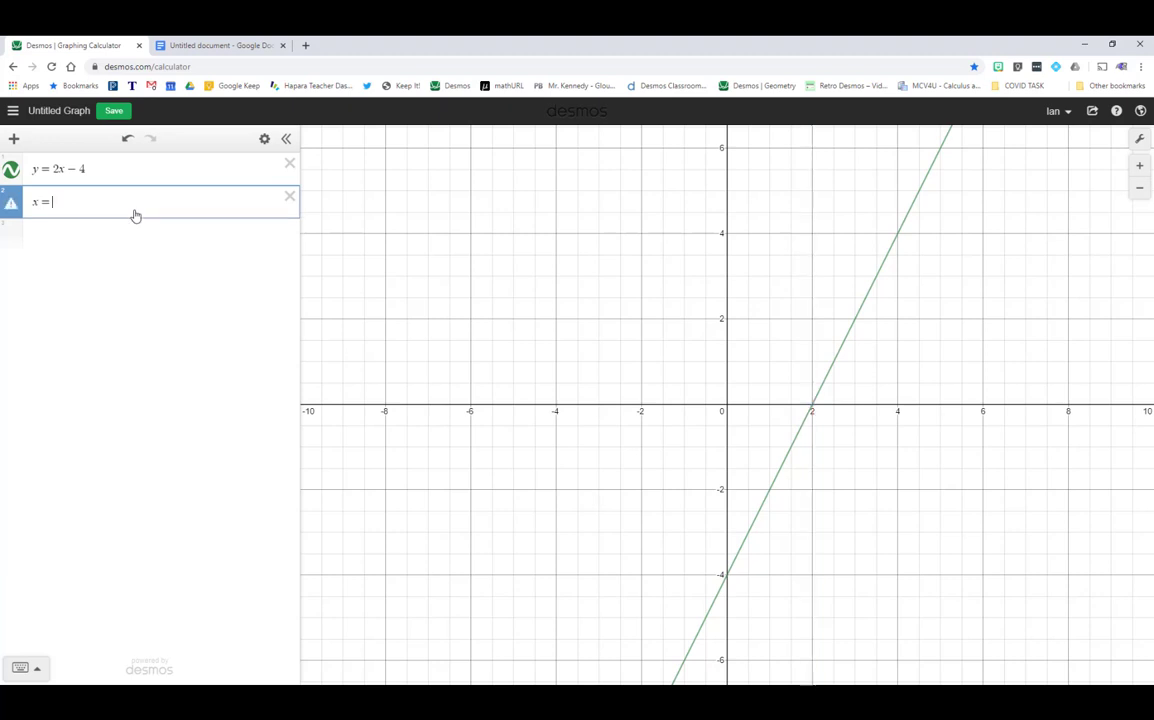
pyautogui.write('2.35')
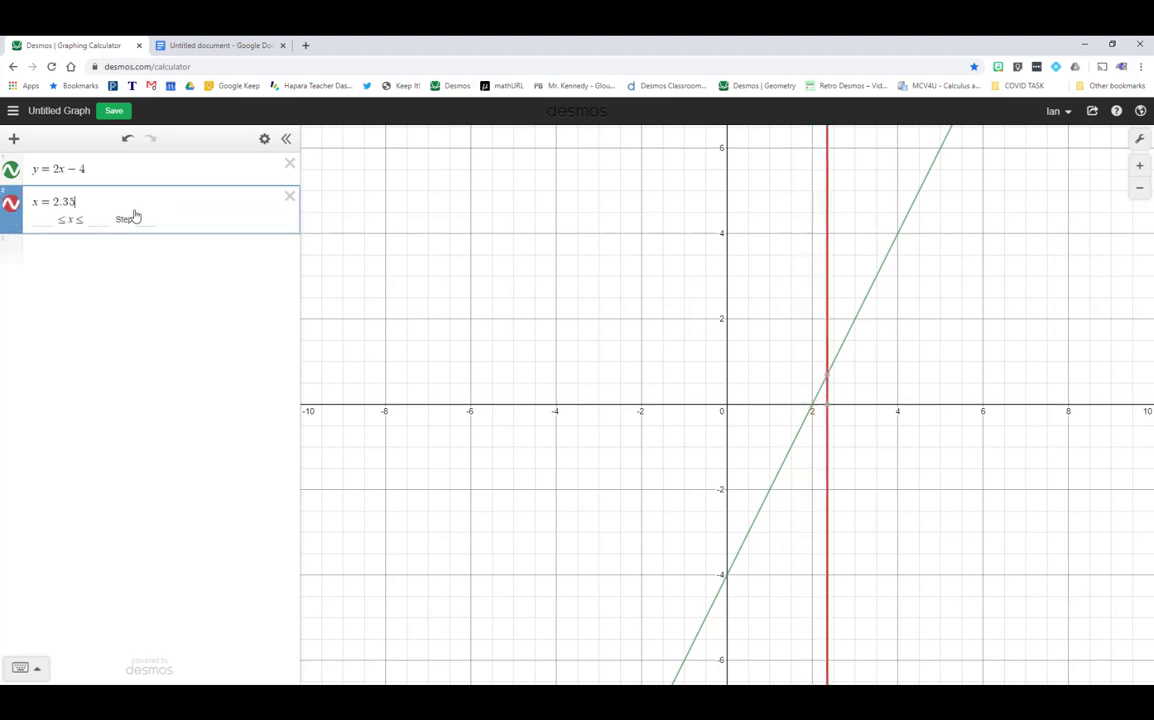
pyautogui.click(829, 379)
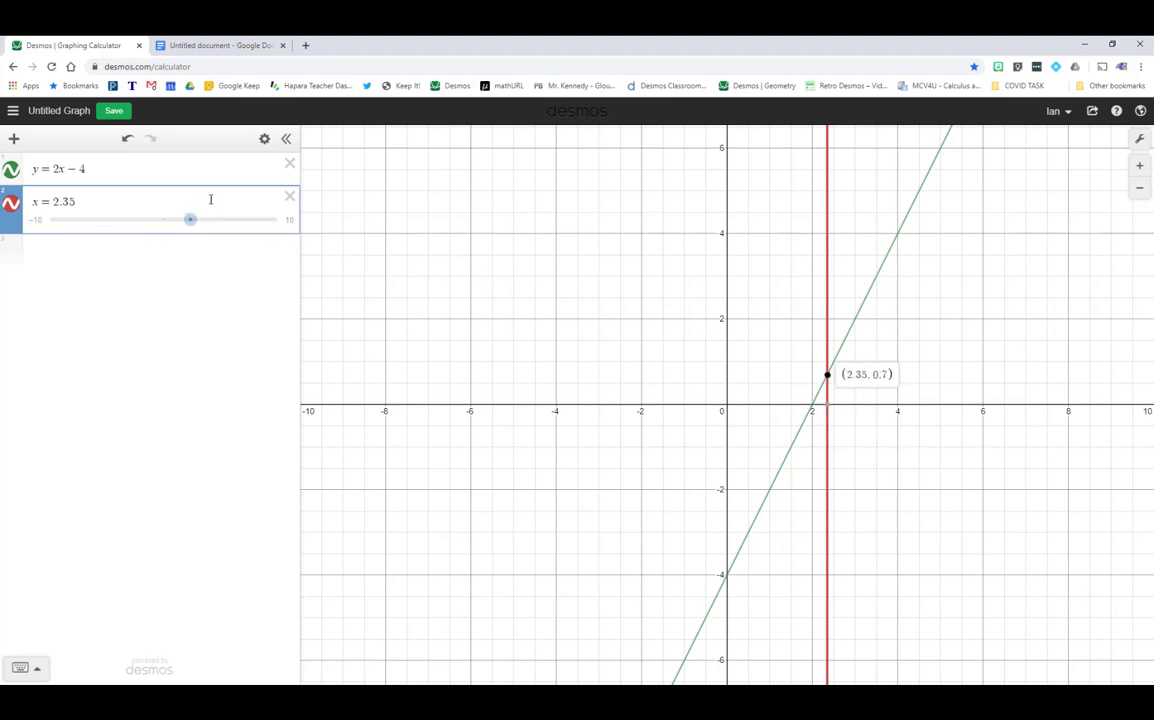
pyautogui.click(288, 197)
pyautogui.click(95, 196)
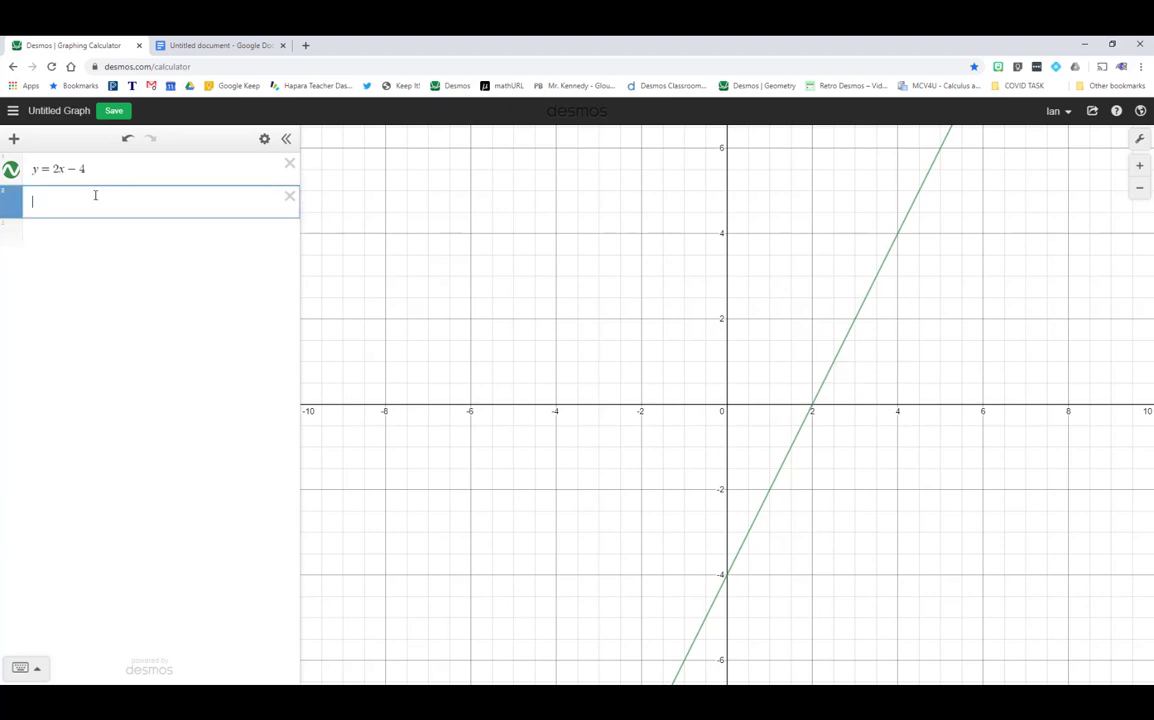
pyautogui.write('y = 7')
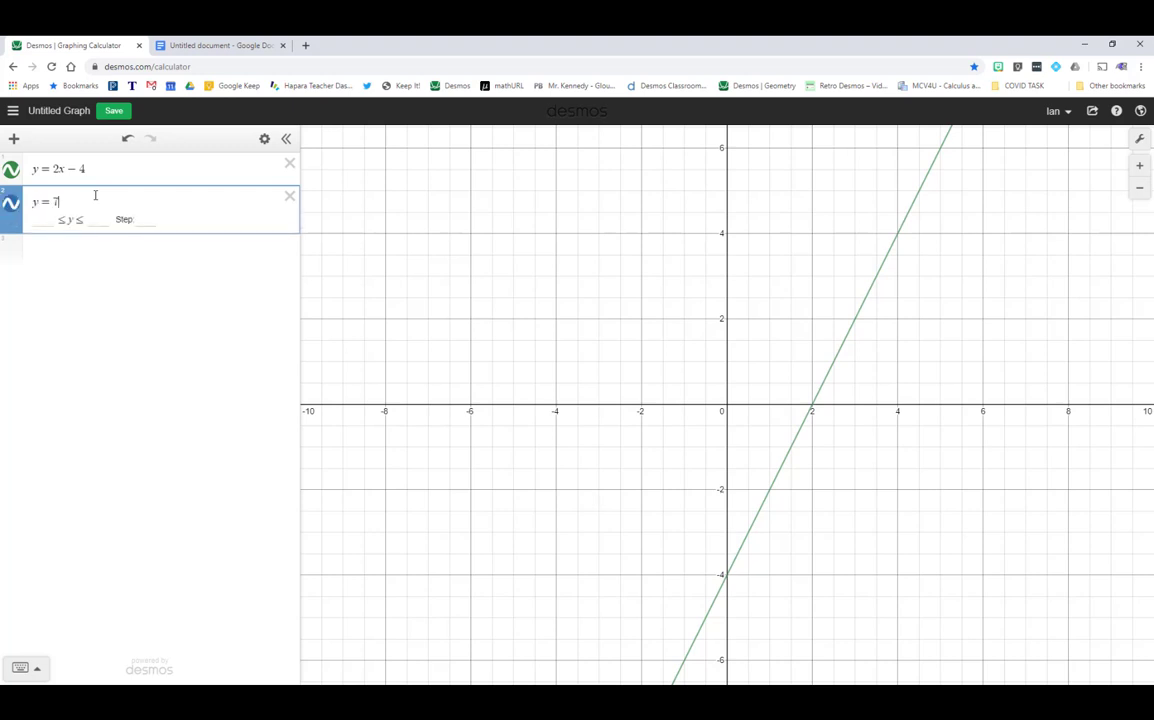
pyautogui.moveTo(824, 236); pyautogui.dragTo(757, 369)
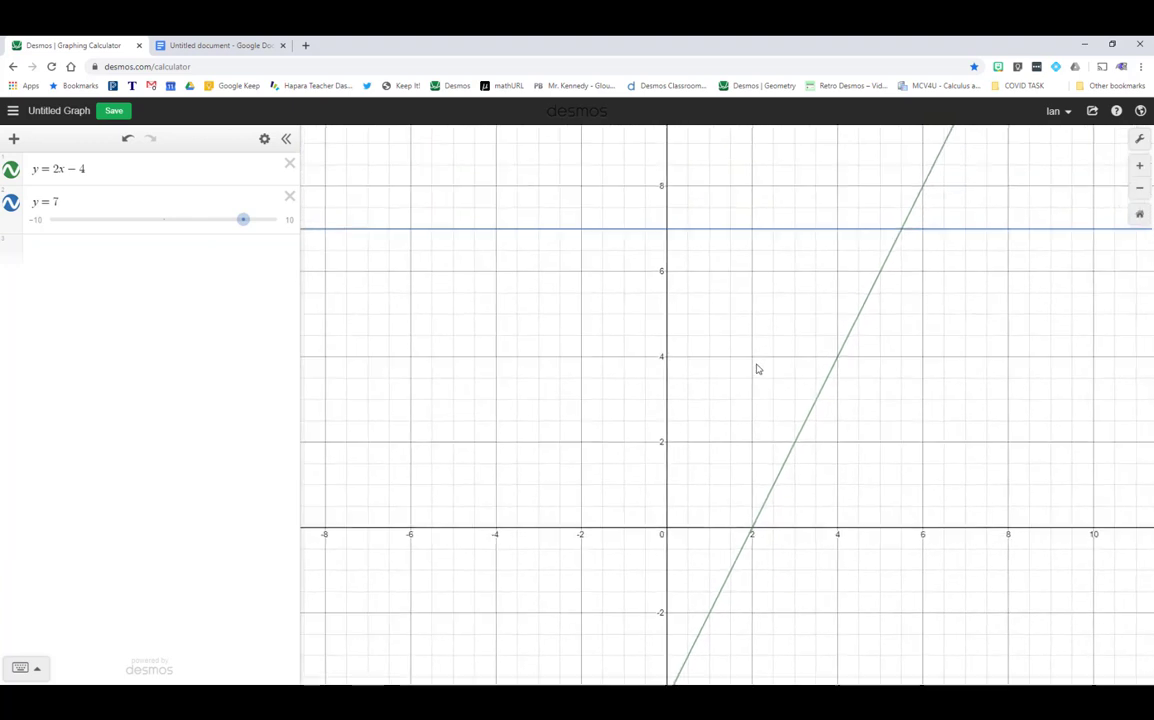
pyautogui.click(842, 318)
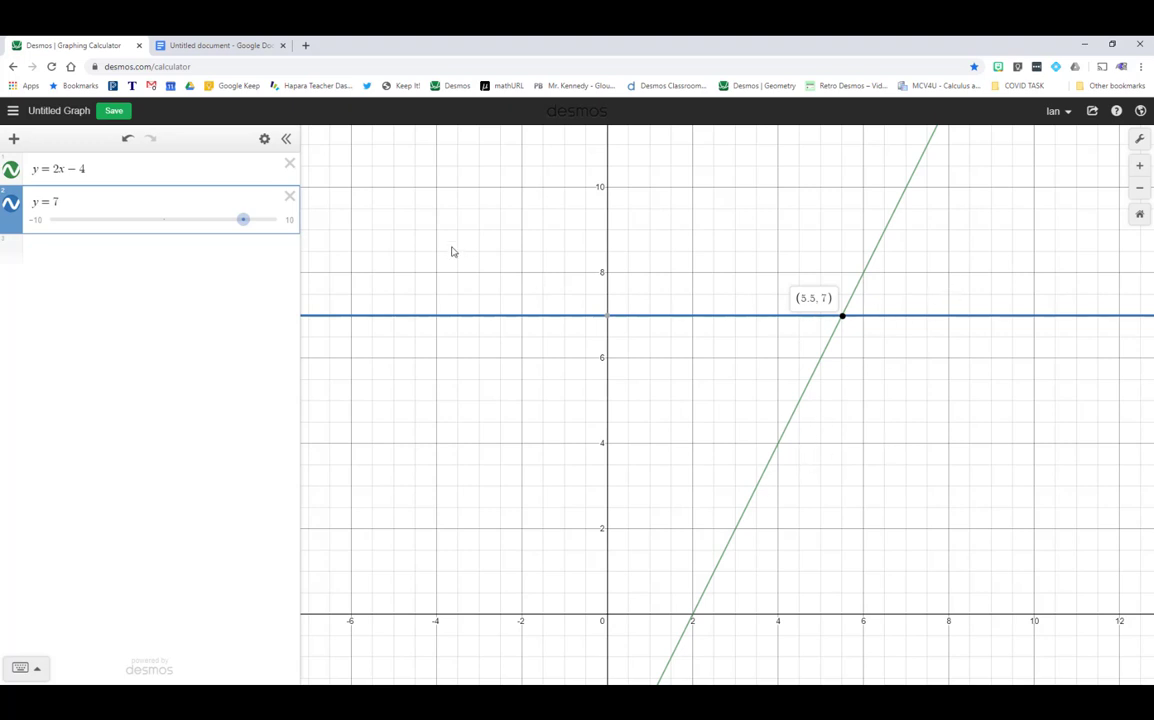
pyautogui.click(290, 199)
pyautogui.moveTo(555, 476); pyautogui.dragTo(629, 321)
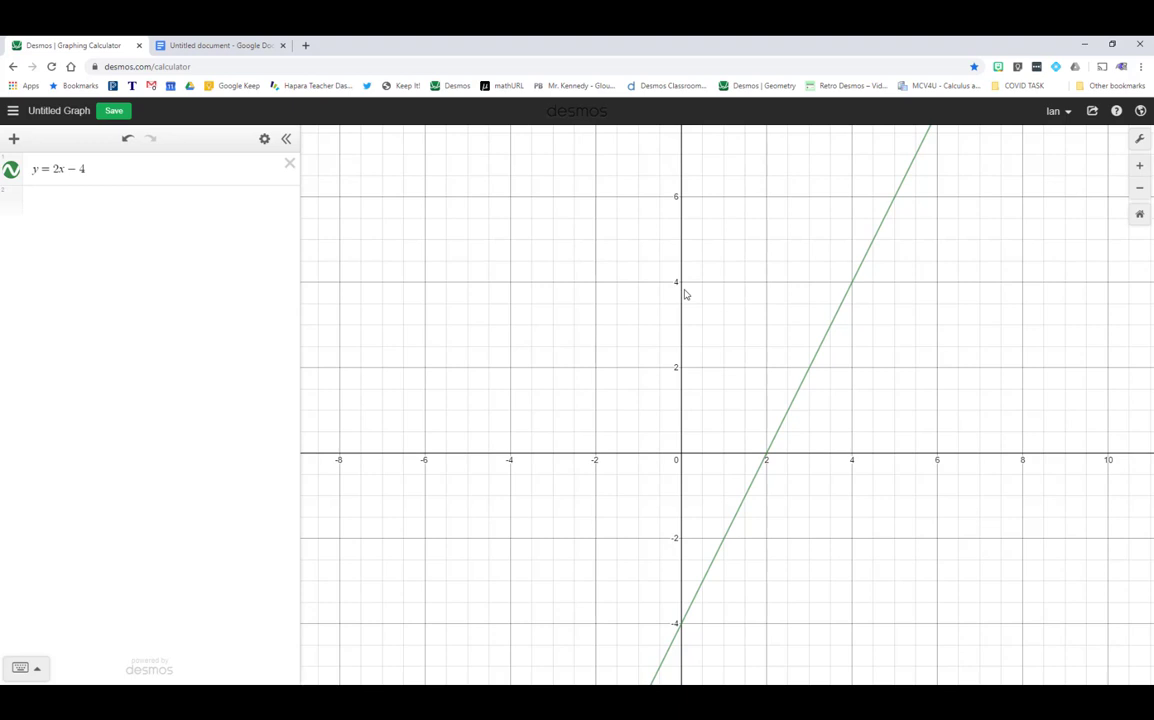
pyautogui.scroll(-3, 711, 355)
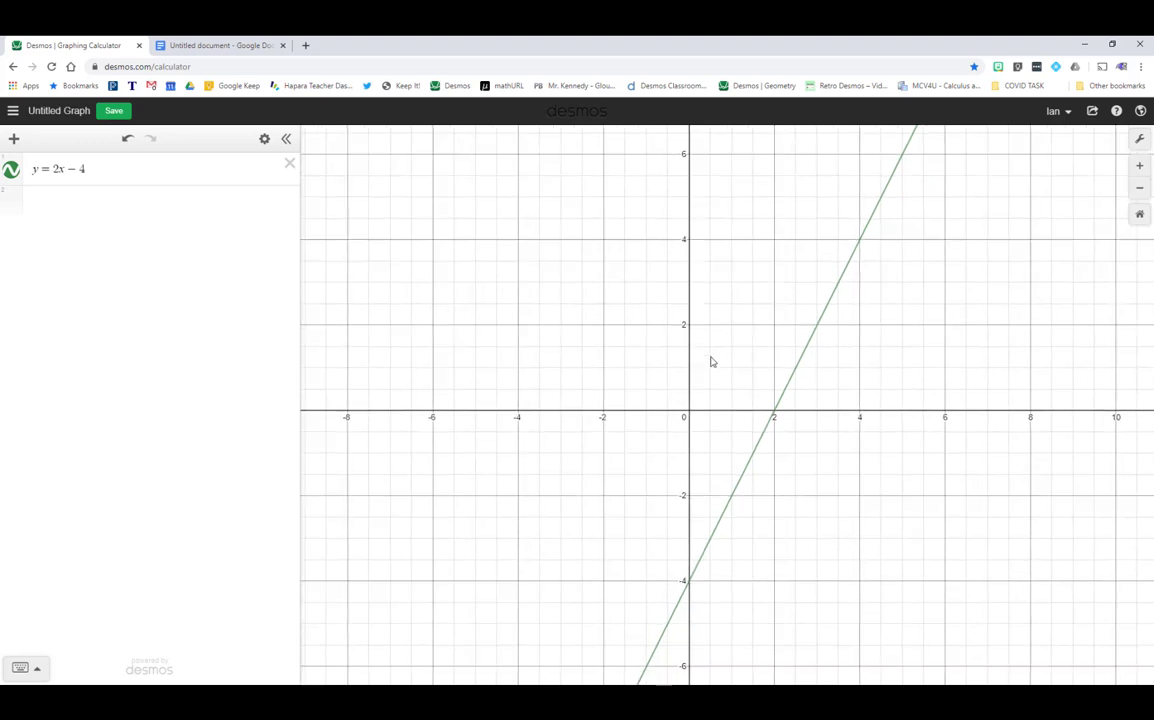
pyautogui.scroll(1, 728, 361)
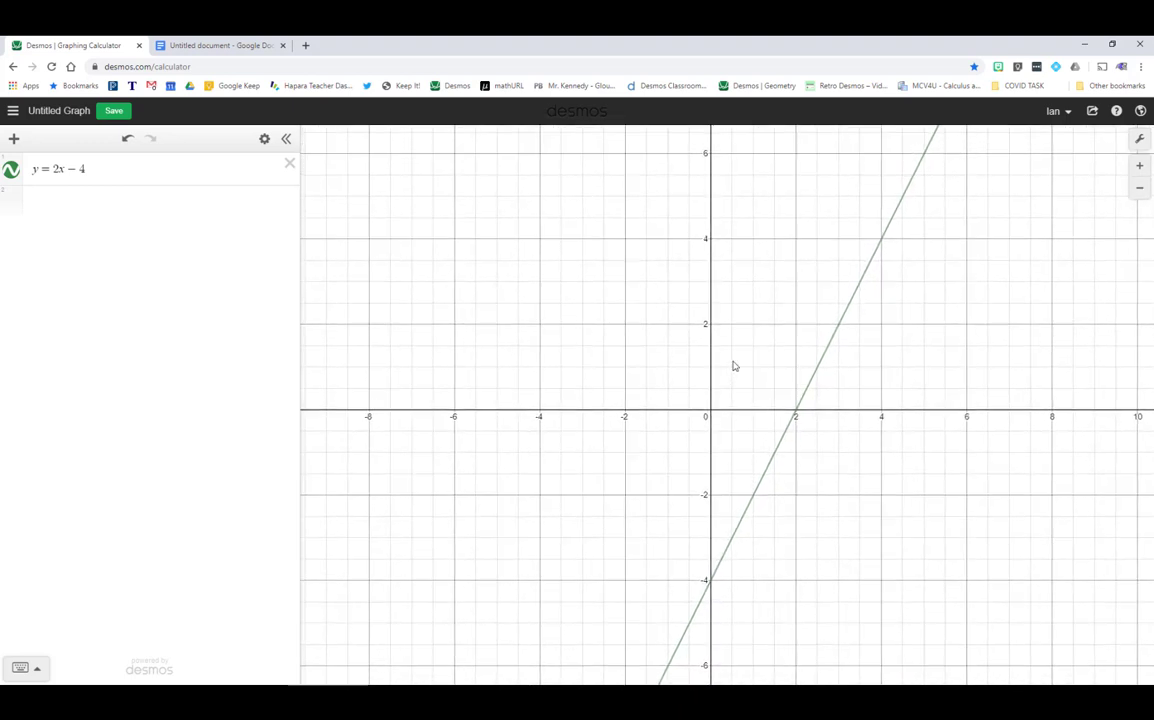